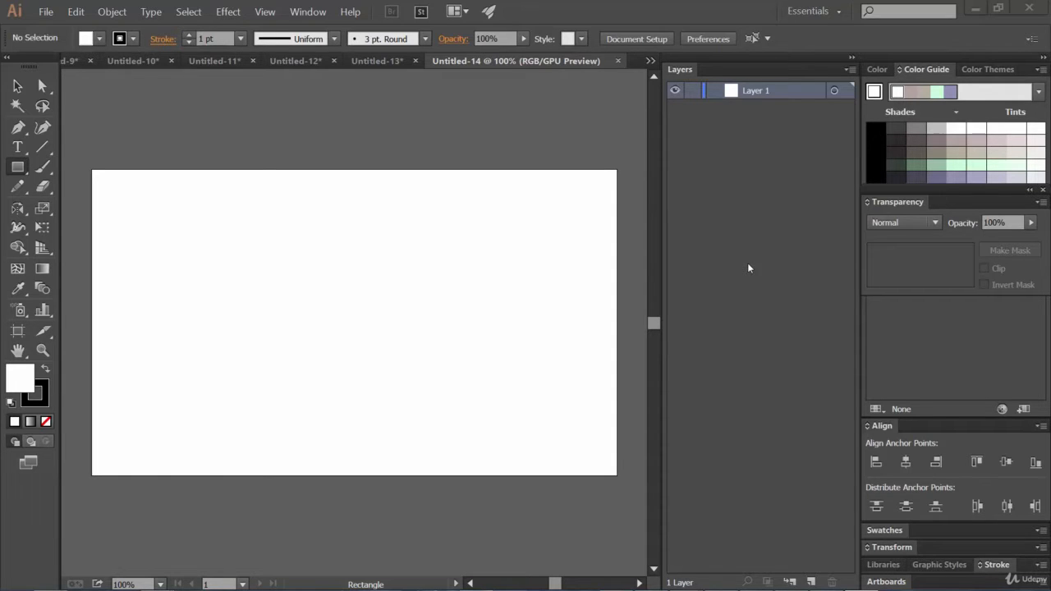
In Untitled-14, draw a narrow upright ellipse about 27 px wide and 270 px high on the left half of the artboard.
click(377, 61)
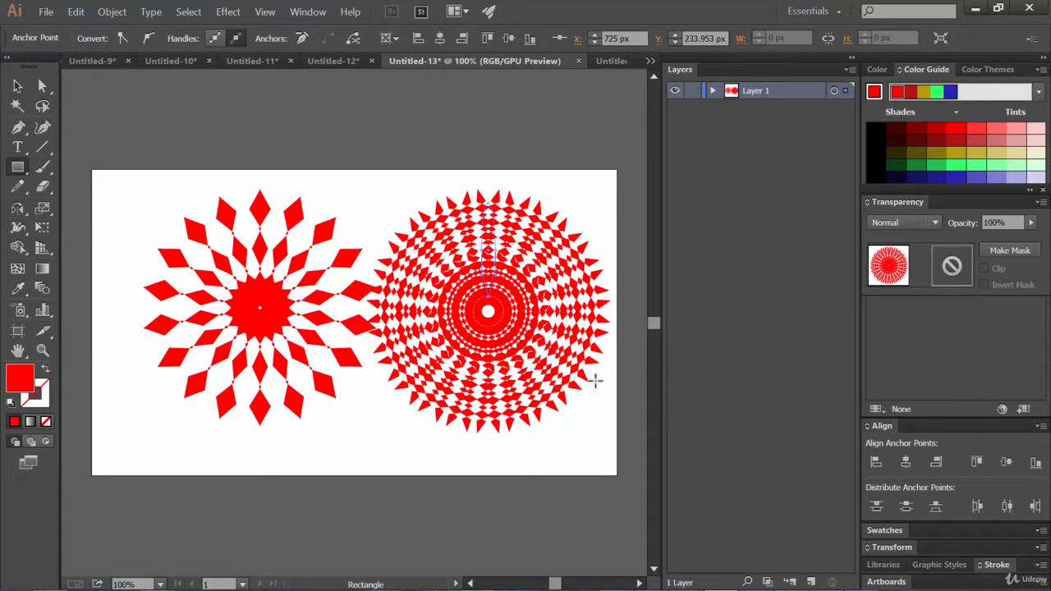
click(611, 61)
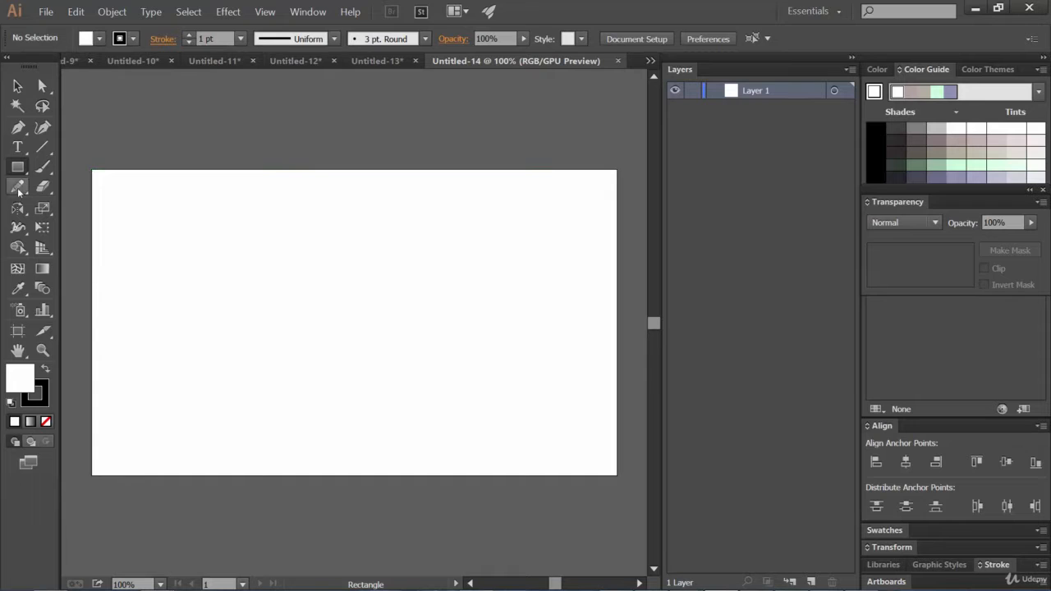
drag(19, 170, 85, 210)
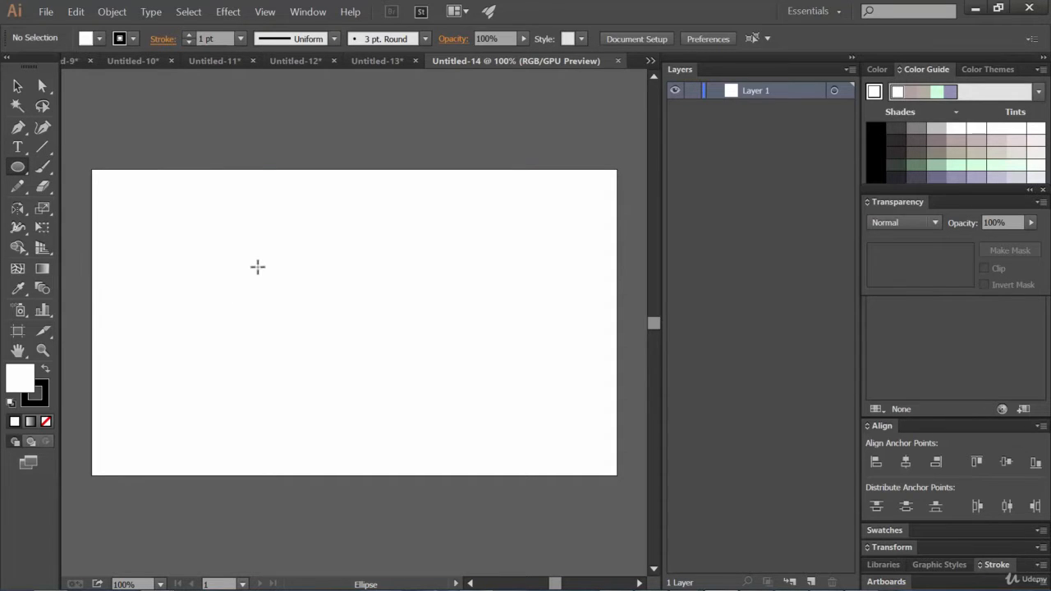
drag(160, 213, 177, 339)
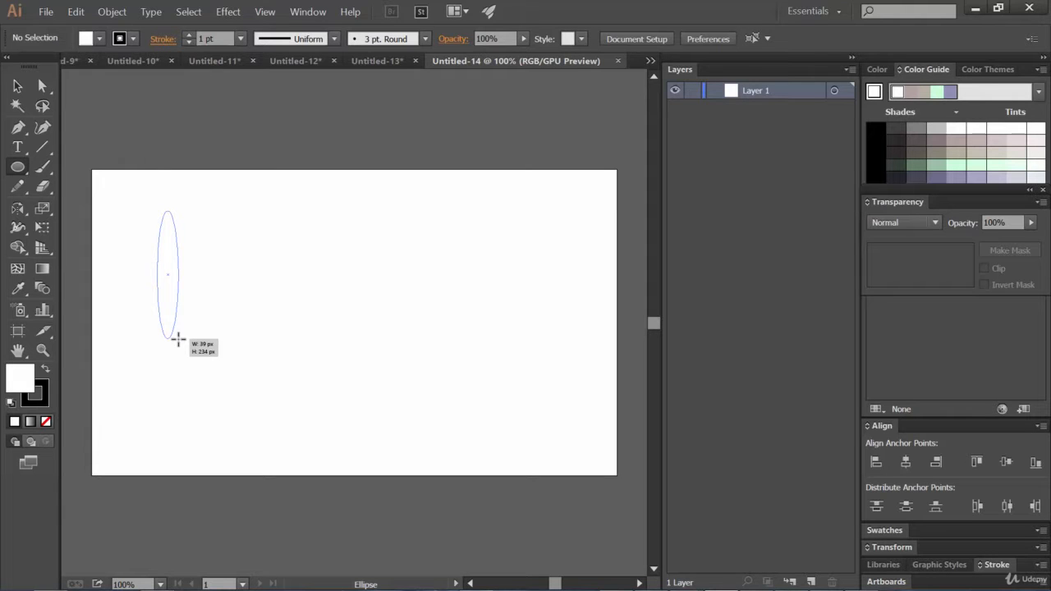
drag(177, 339, 171, 358)
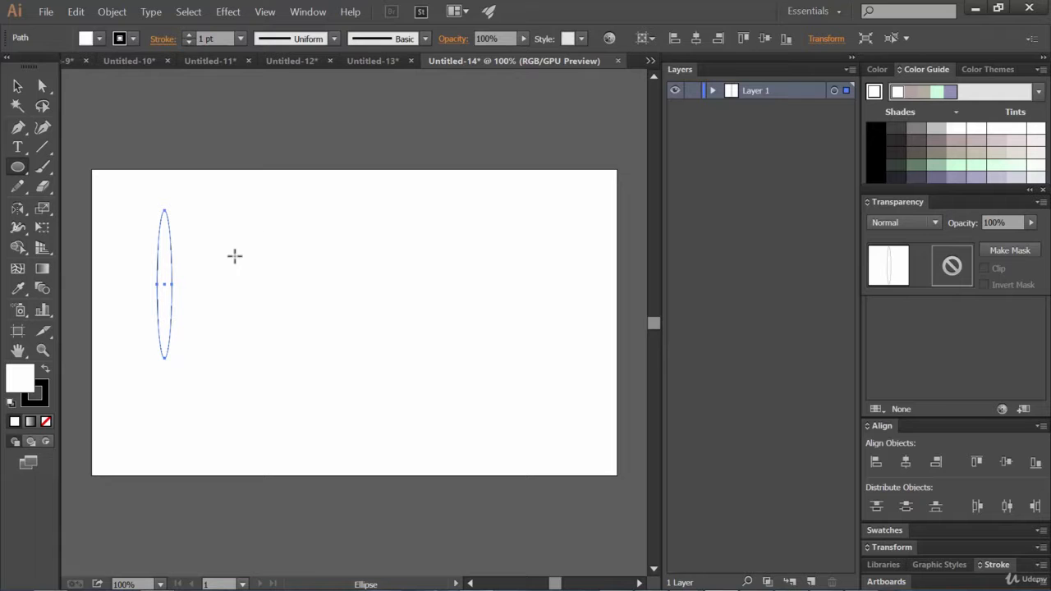
Check the width and height of the ellipse just drawn without creating another one.
click(270, 242)
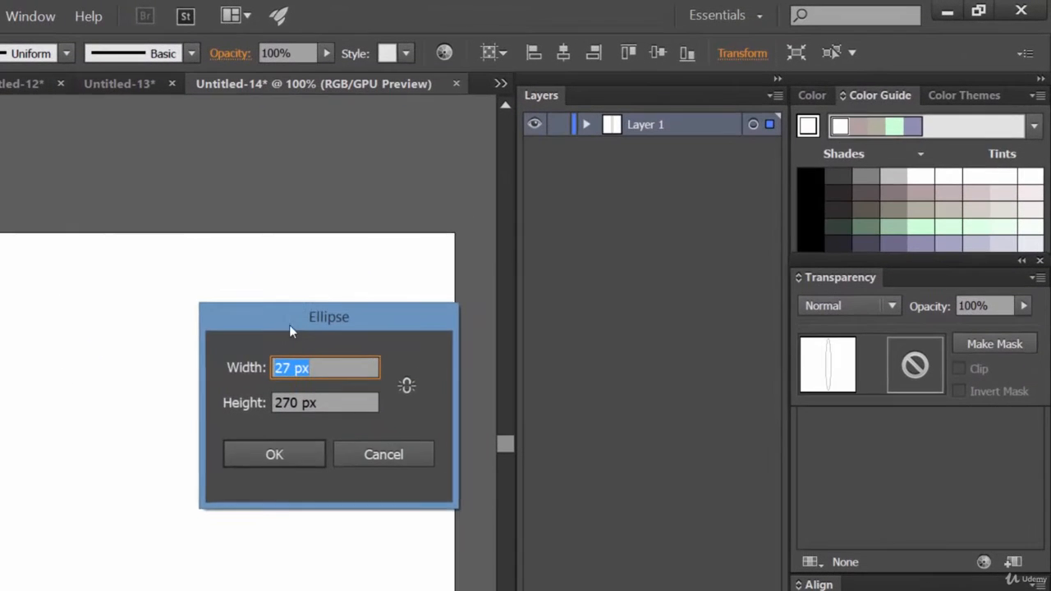
drag(496, 235, 353, 178)
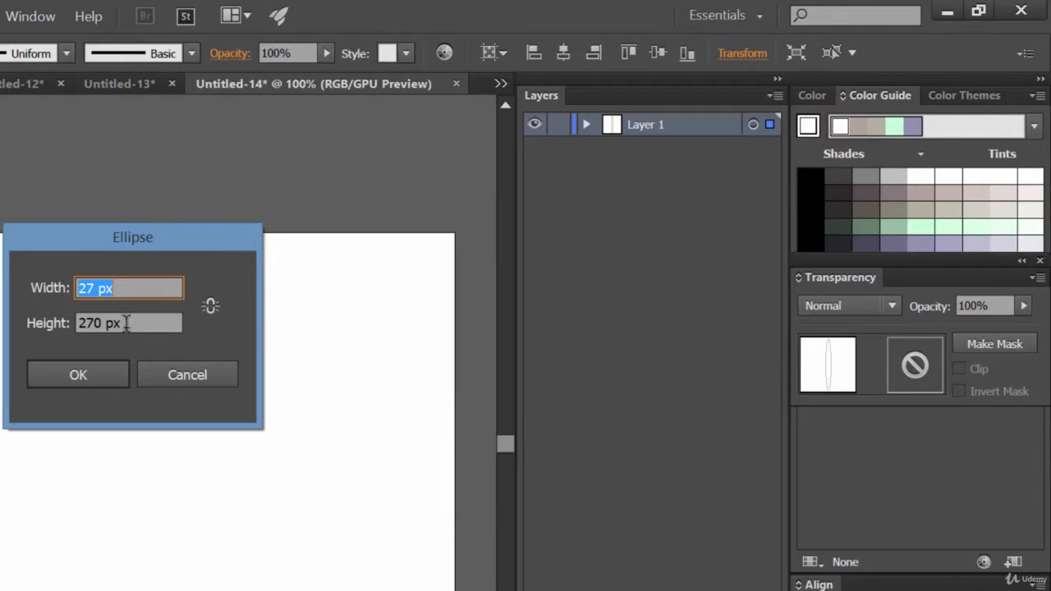
click(192, 373)
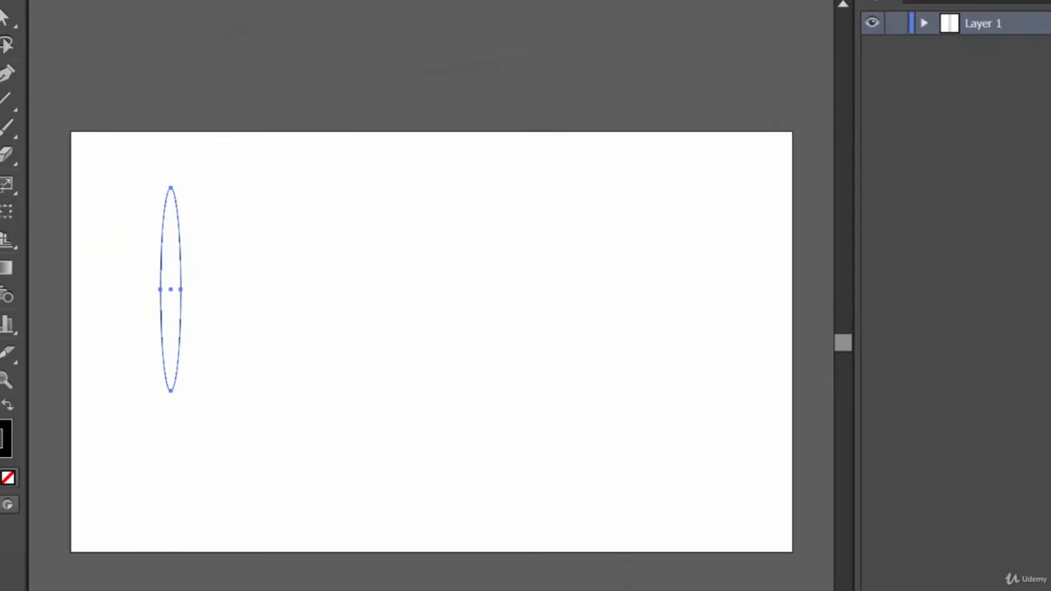
Fill the ellipse with dark red and remove its stroke.
click(9, 0)
click(121, 0)
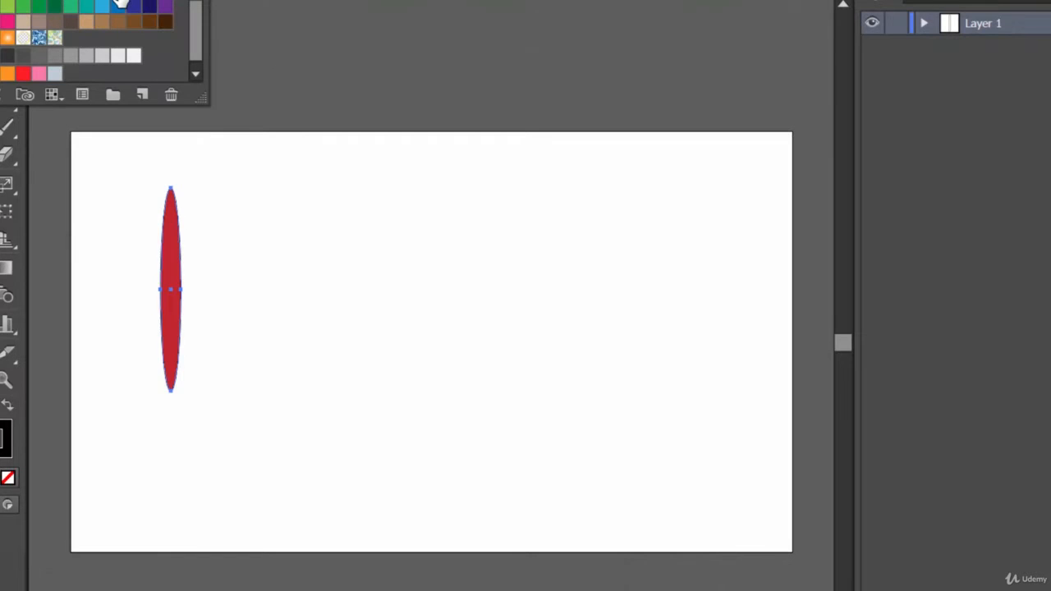
click(179, 36)
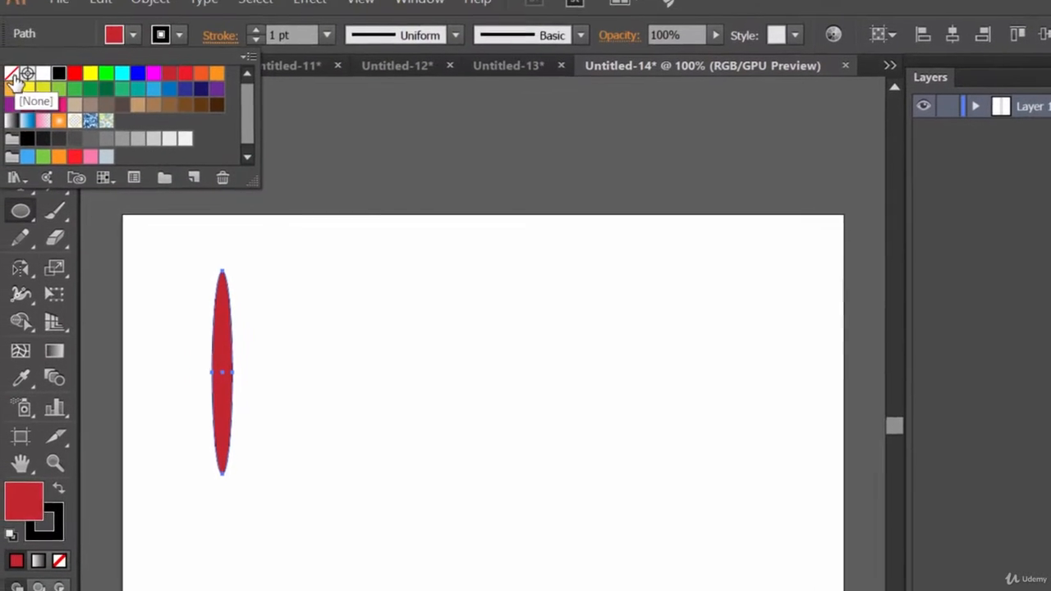
click(15, 79)
key(Escape)
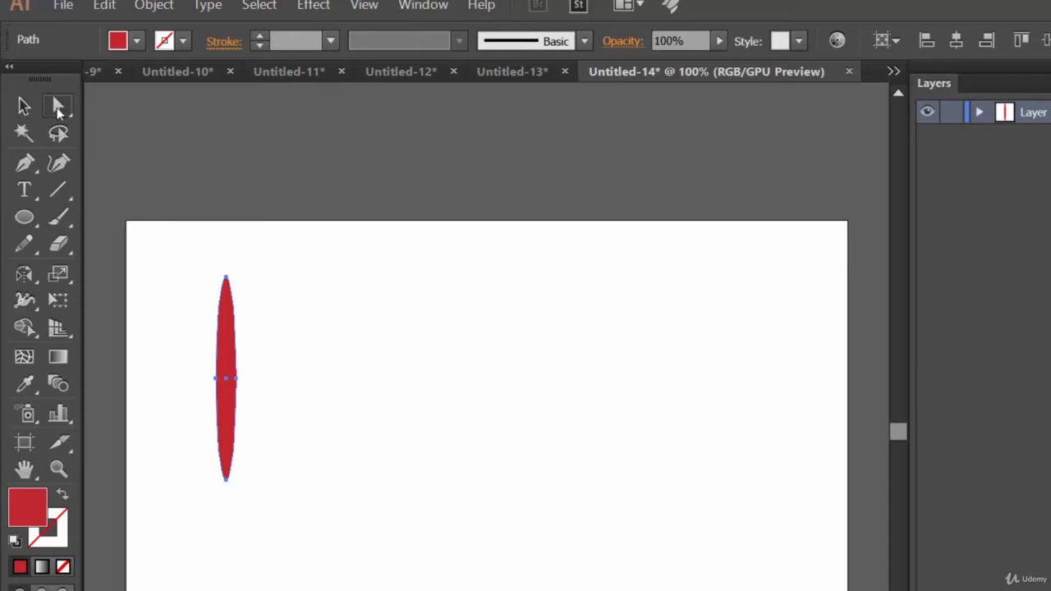
Move the ellipse right and slightly up on the artboard, and compare with the finished patterns in Untitled-13.
key(a)
drag(232, 364, 370, 329)
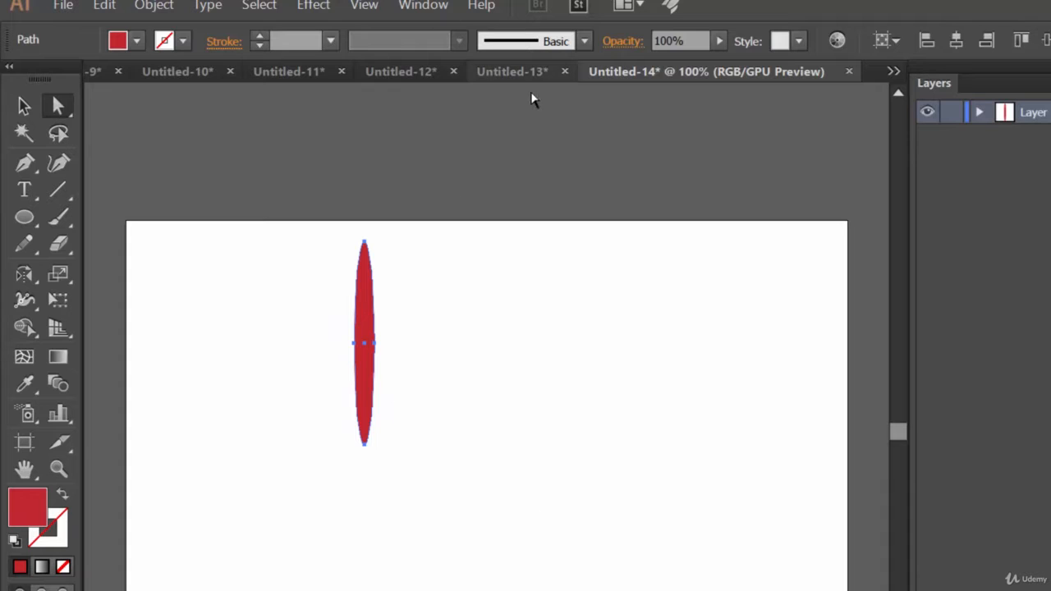
click(516, 72)
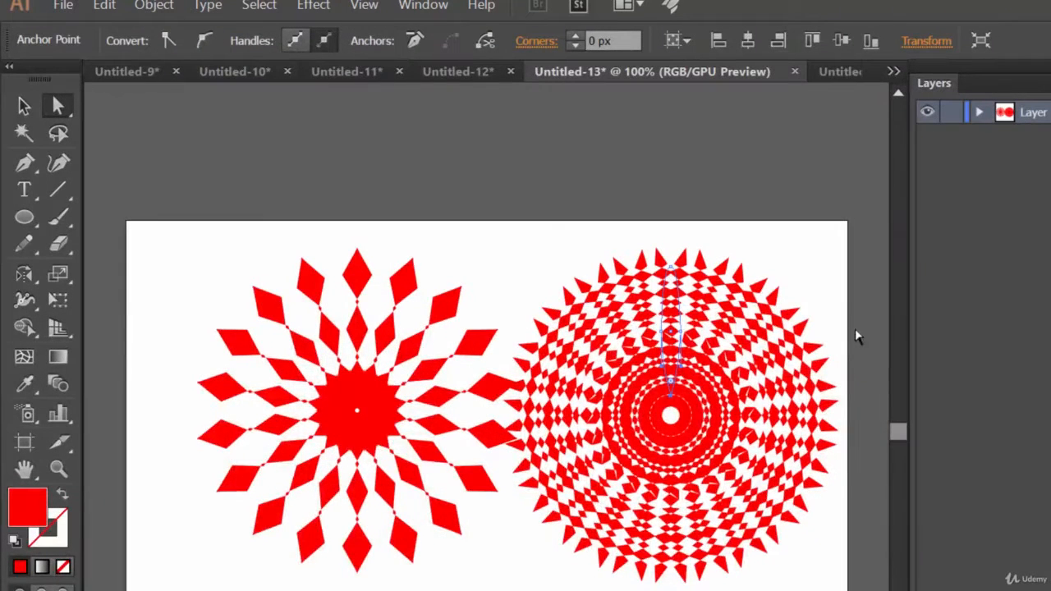
click(839, 74)
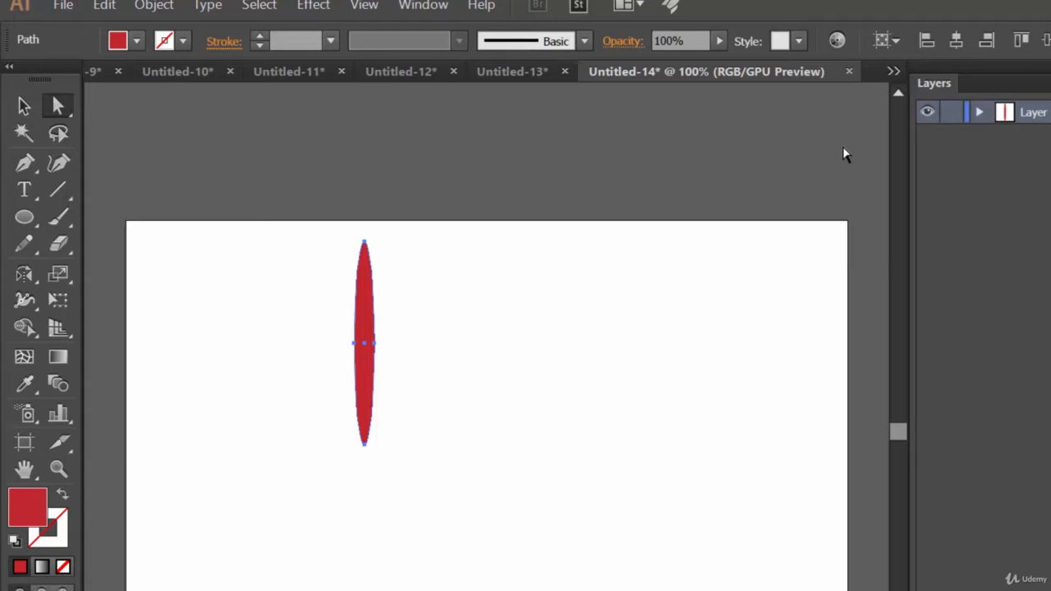
Convert the ellipse's bottom anchor to a corner point and scale the petal down slightly from its top-left corner.
click(25, 162)
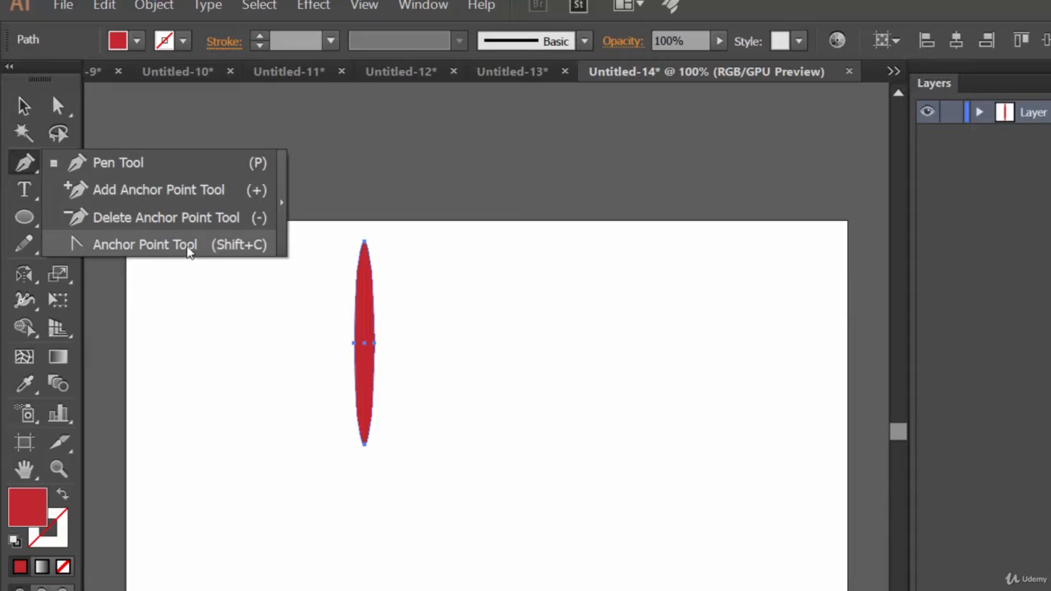
click(188, 246)
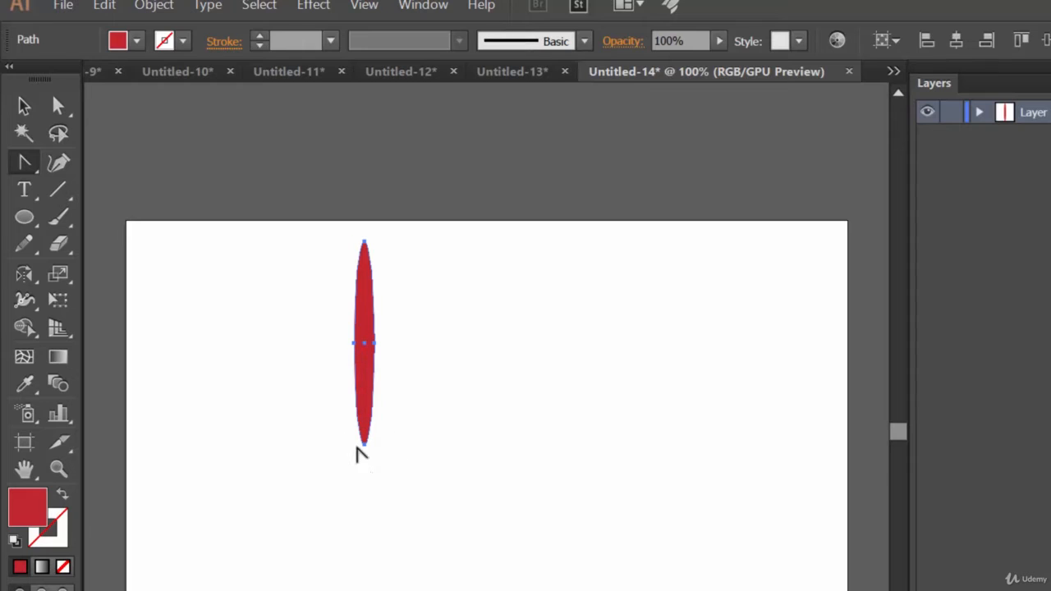
click(364, 442)
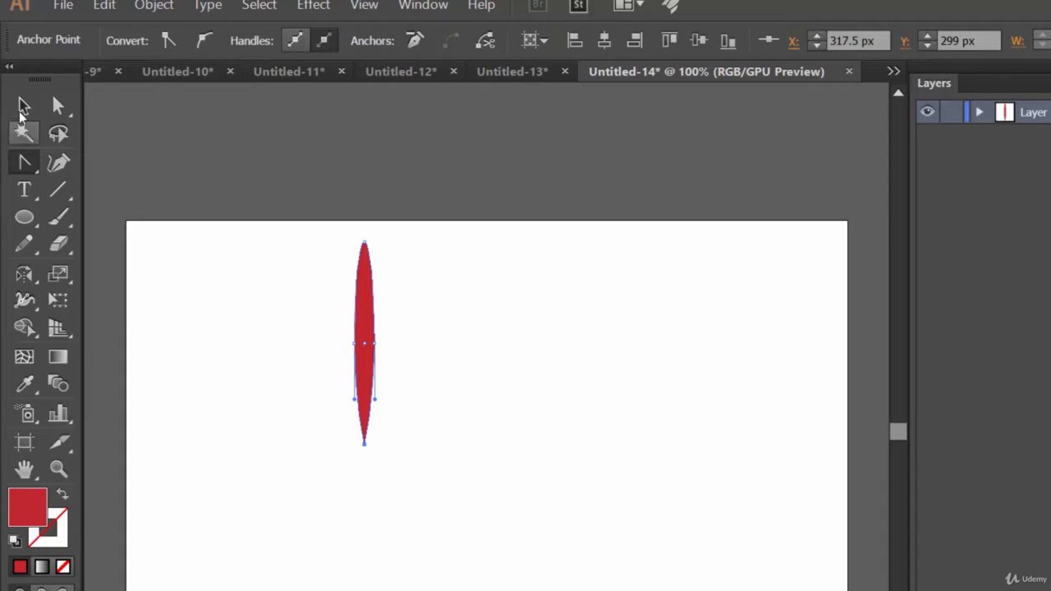
click(18, 104)
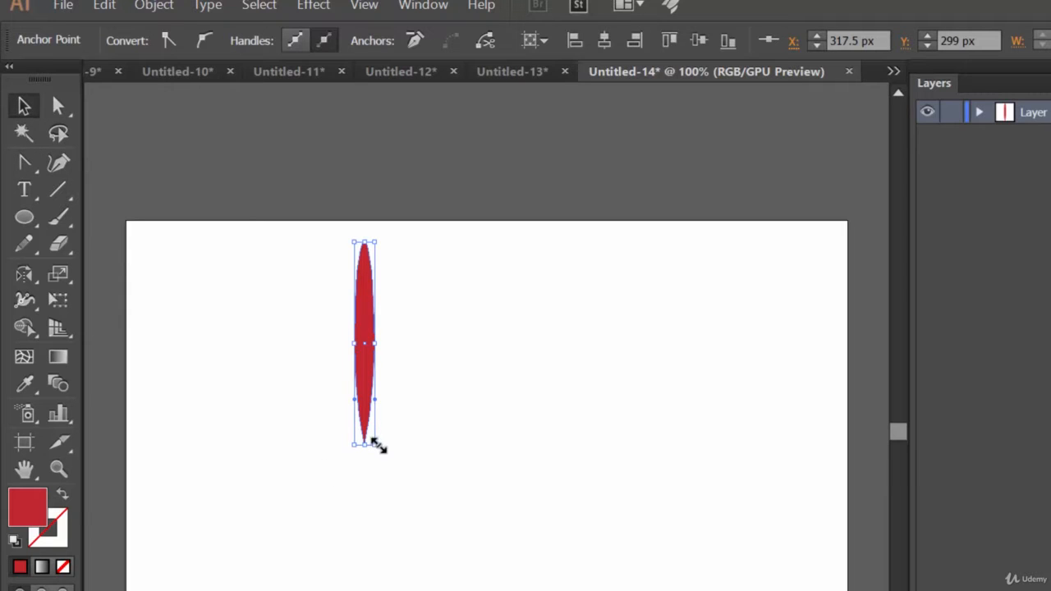
mouse_move(375, 444)
mouse_down()
mouse_move(361, 428)
mouse_move(370, 444)
mouse_up()
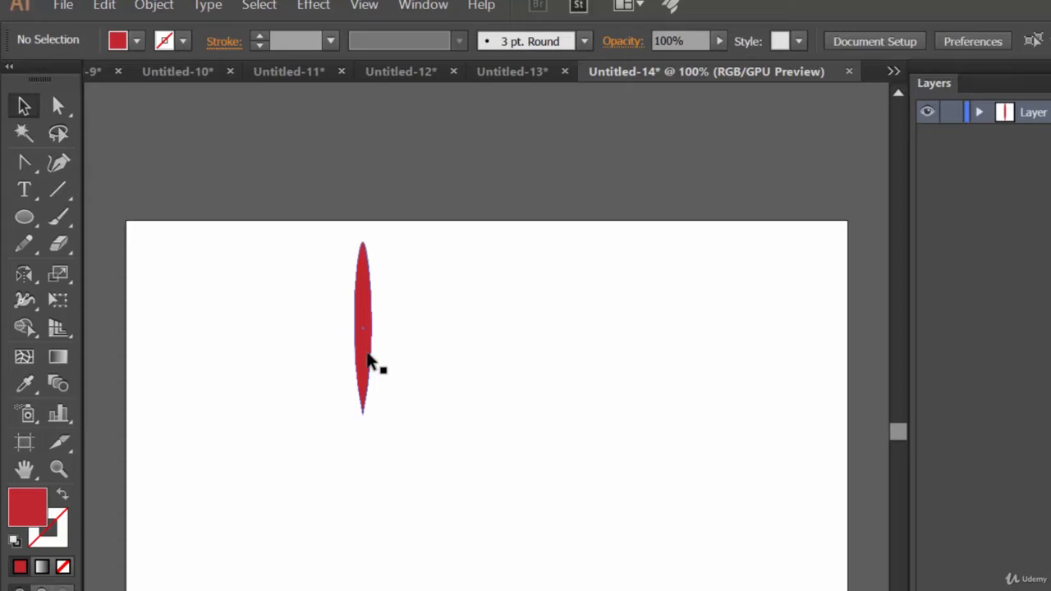
Start the Transform effect on the red petal with Preview turned on.
click(367, 362)
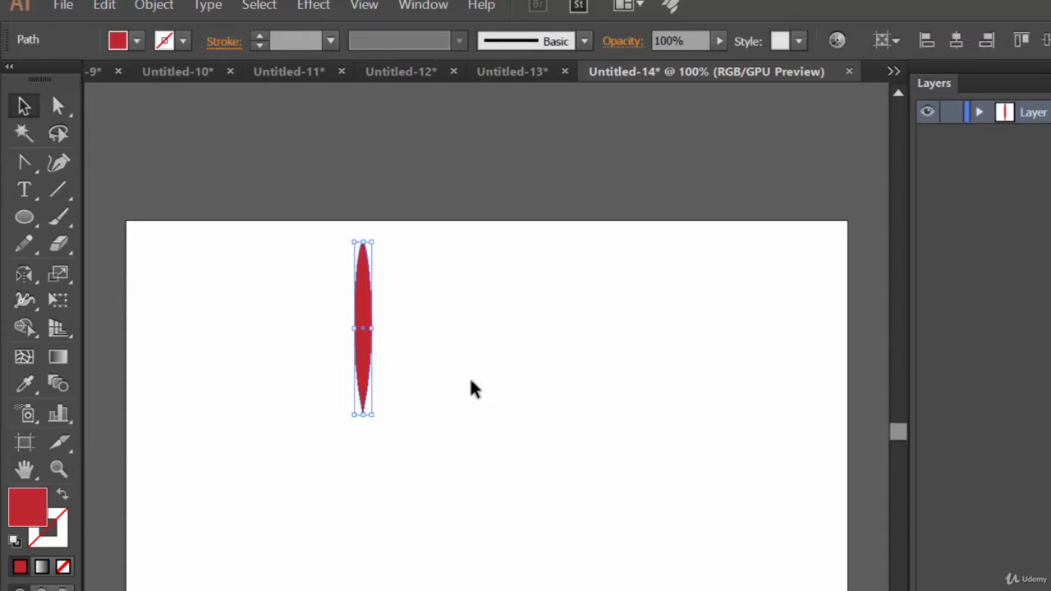
click(316, 7)
mouse_move(442, 175)
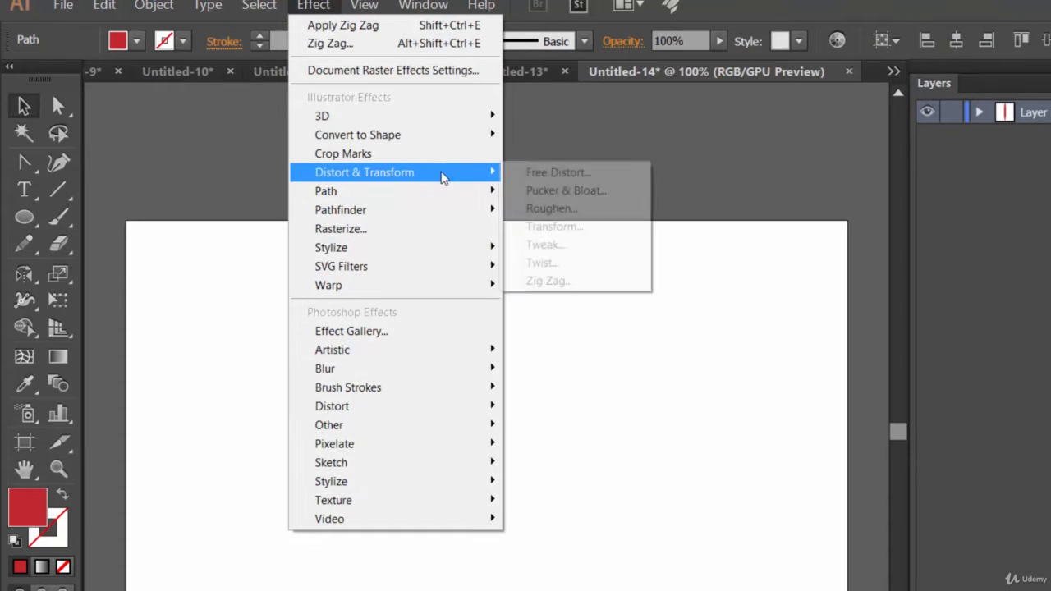
click(575, 227)
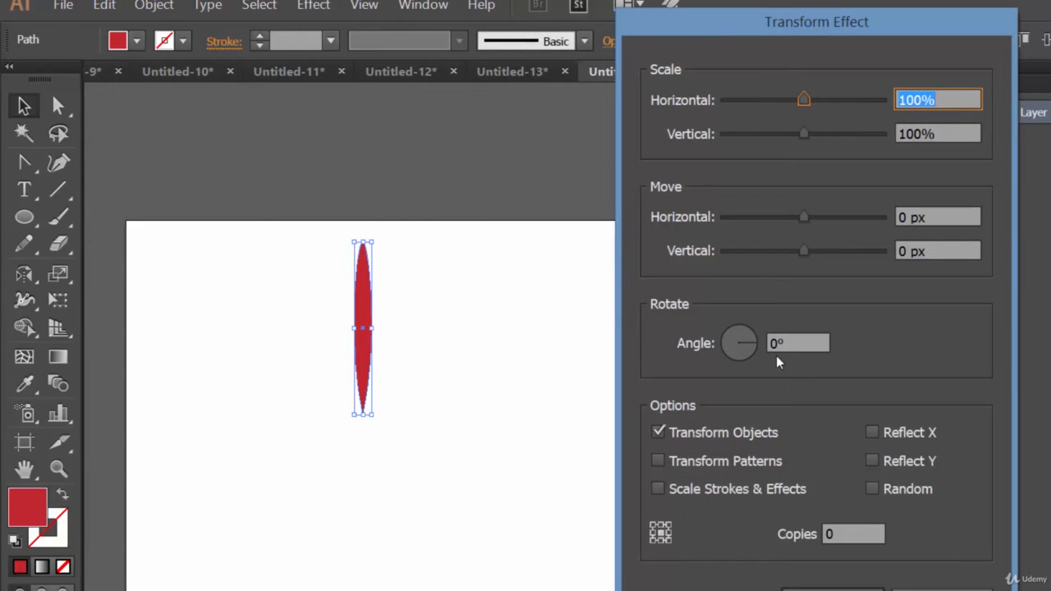
click(666, 580)
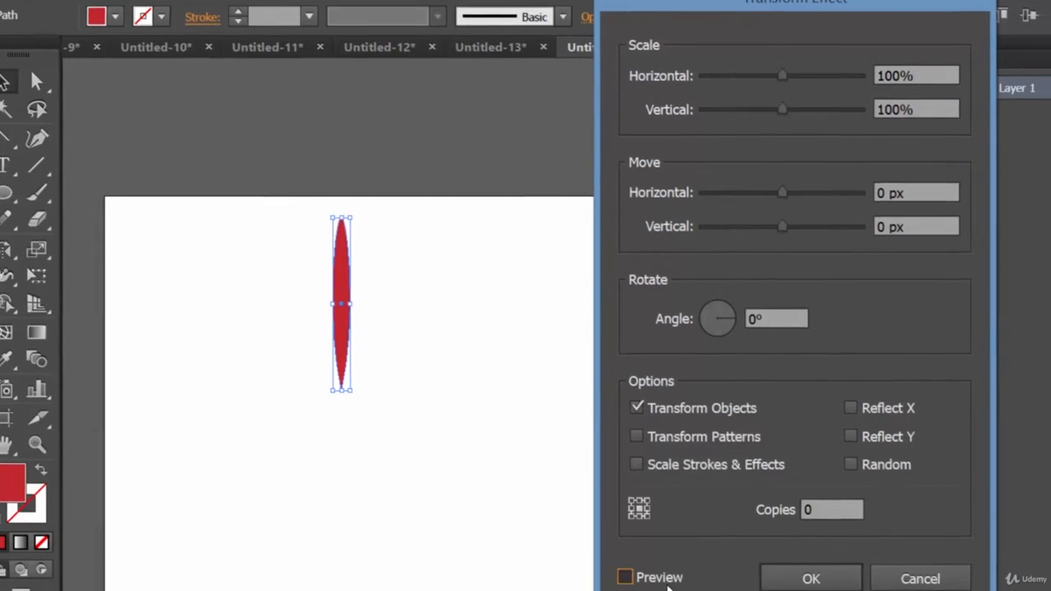
Set the Transform effect's rotation angle to 15°.
click(796, 342)
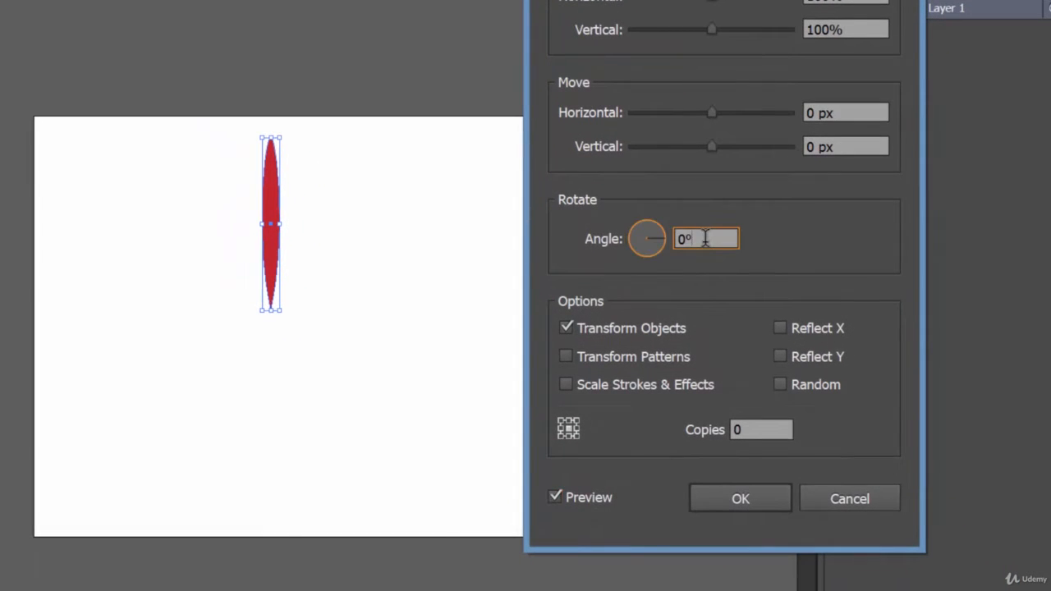
click(760, 430)
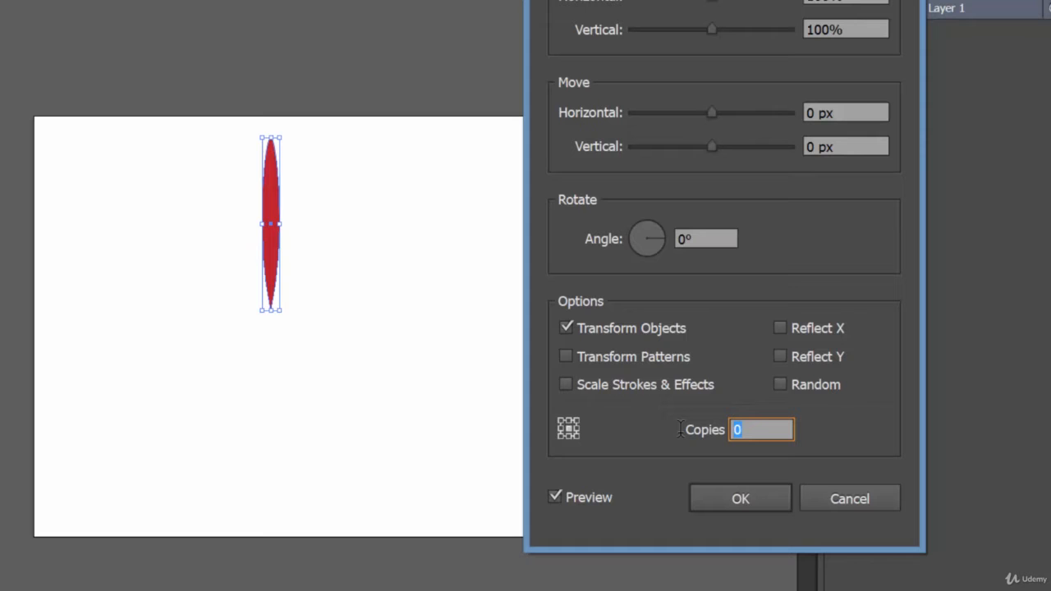
click(705, 238)
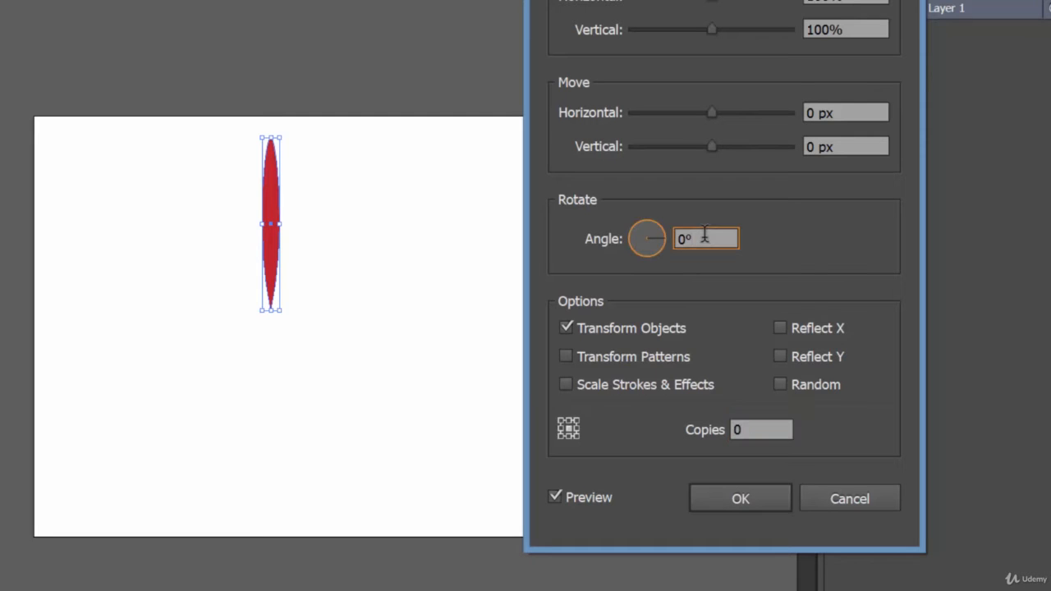
key(Up)
key(Up)
key(Up)
key(Up)
key(Up)
key(Up)
key(Up)
key(Up)
key(Up)
key(Up)
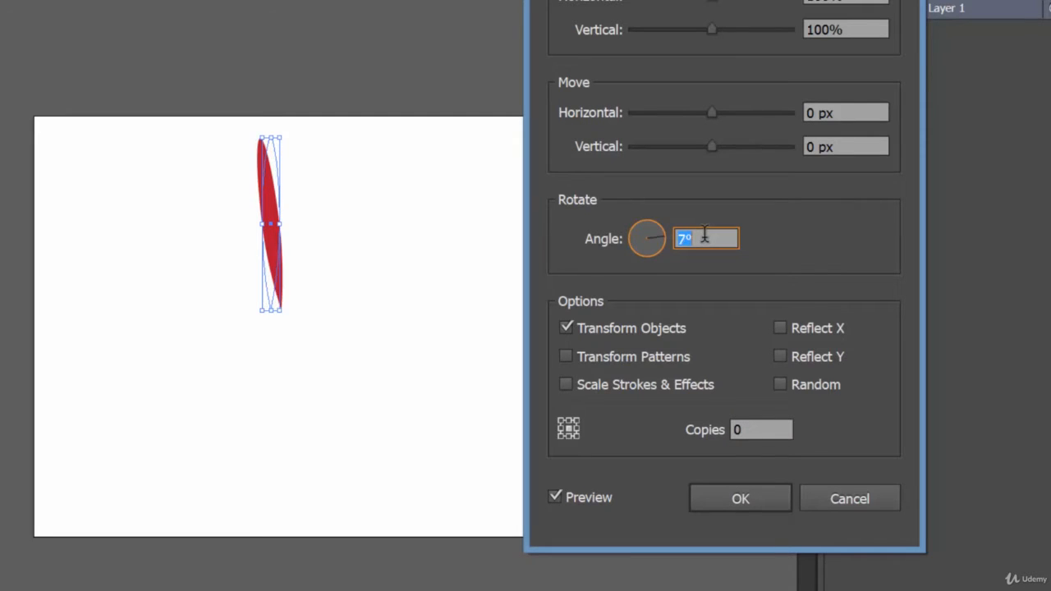
key(Up)
key(Up)
key(Up)
key(Up)
key(Up)
key(Up)
key(Up)
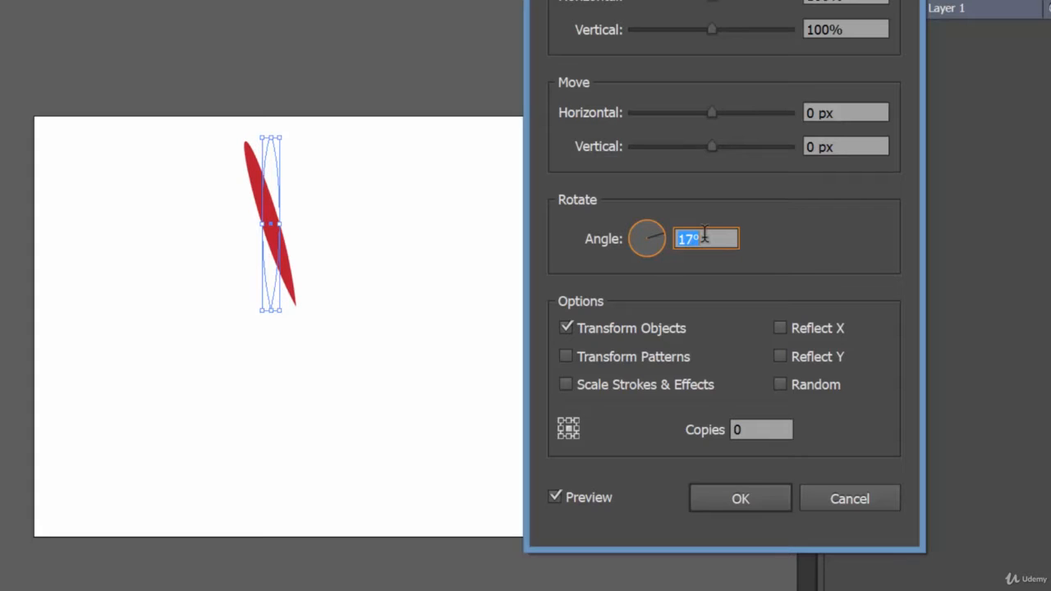
key(Up)
key(Up)
key(Down)
key(Down)
key(Down)
key(Down)
key(Down)
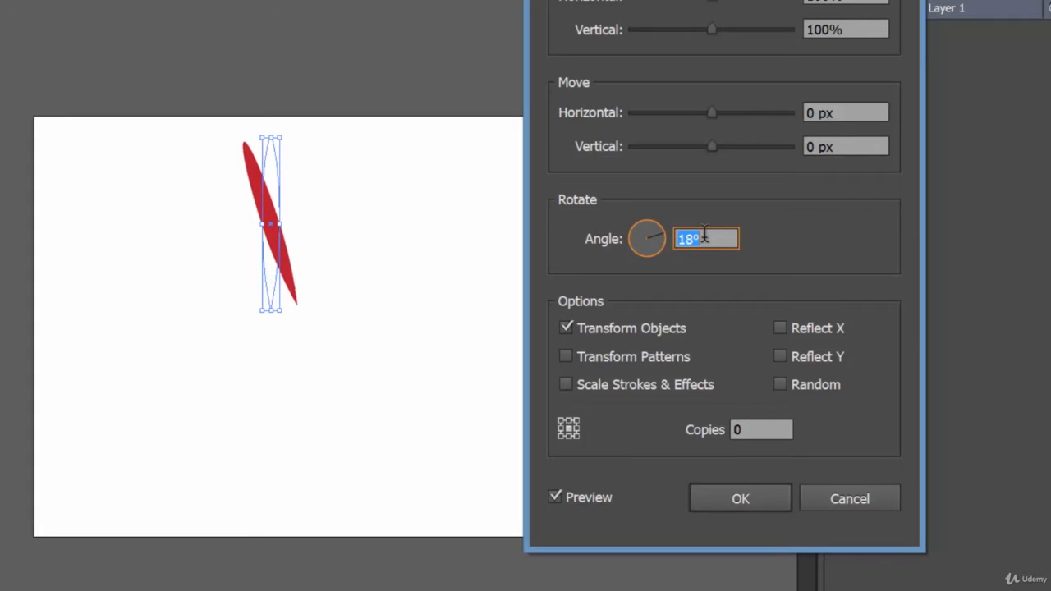
Set the Transform effect to 6 copies and its reference point to the petal's bottom centre.
click(753, 429)
key(Up)
key(Up)
key(Up)
key(Up)
key(Up)
key(Up)
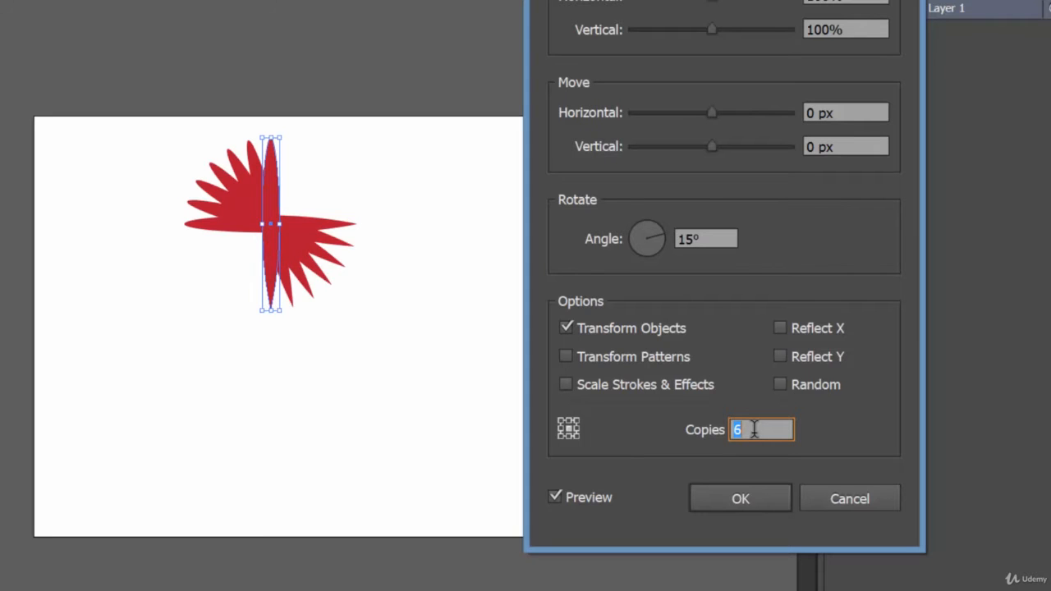
click(567, 437)
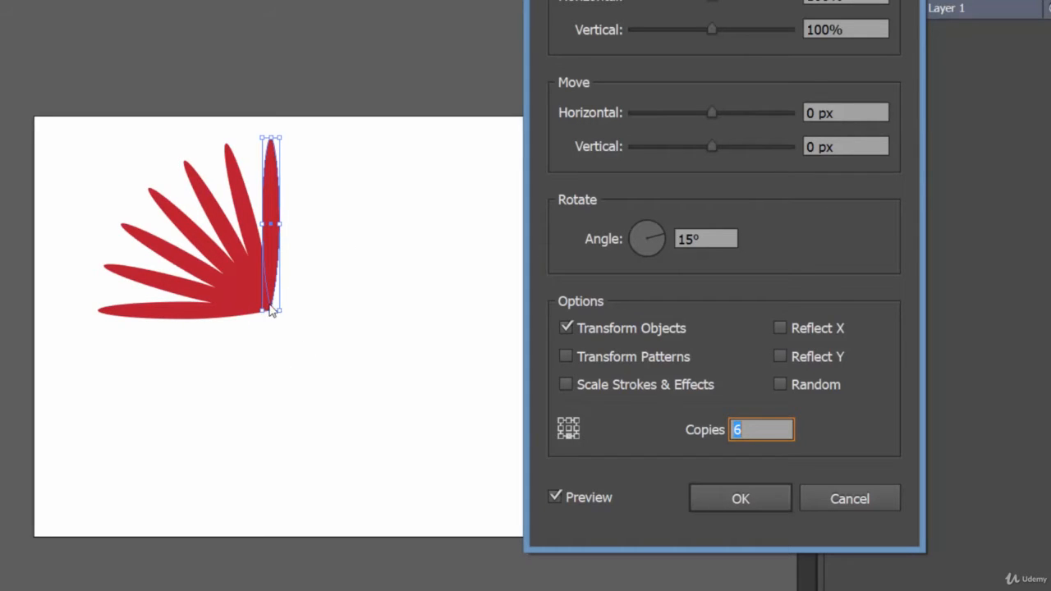
Raise the number of copies to 23 to complete the circle of petals and apply the effect.
click(765, 427)
click(767, 445)
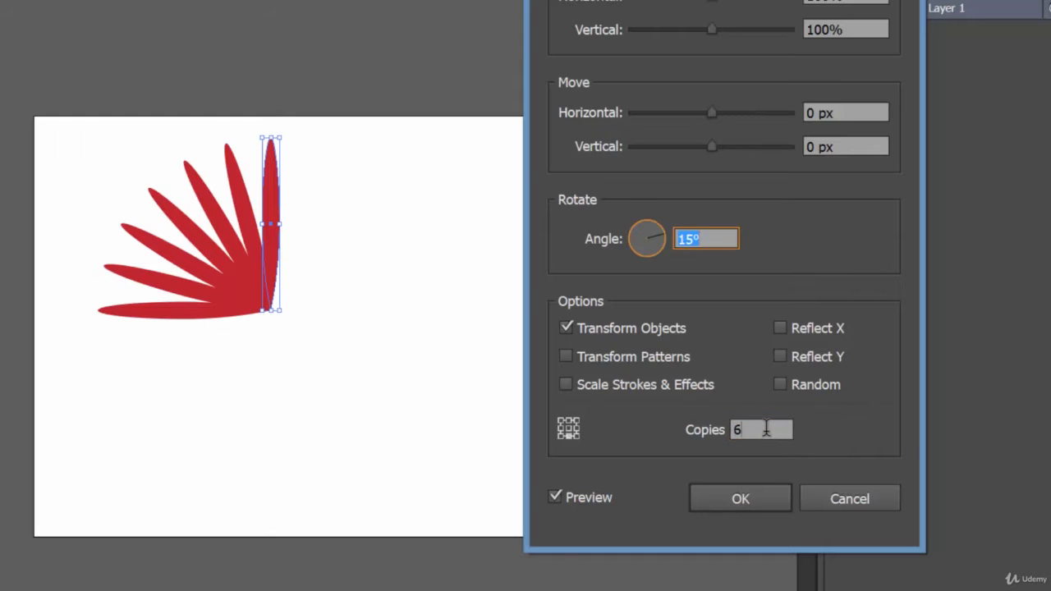
click(767, 429)
key(Up)
key(Up)
key(Up)
key(Up)
key(Up)
key(Up)
key(Up)
key(Up)
key(Up)
key(Up)
key(Up)
key(Up)
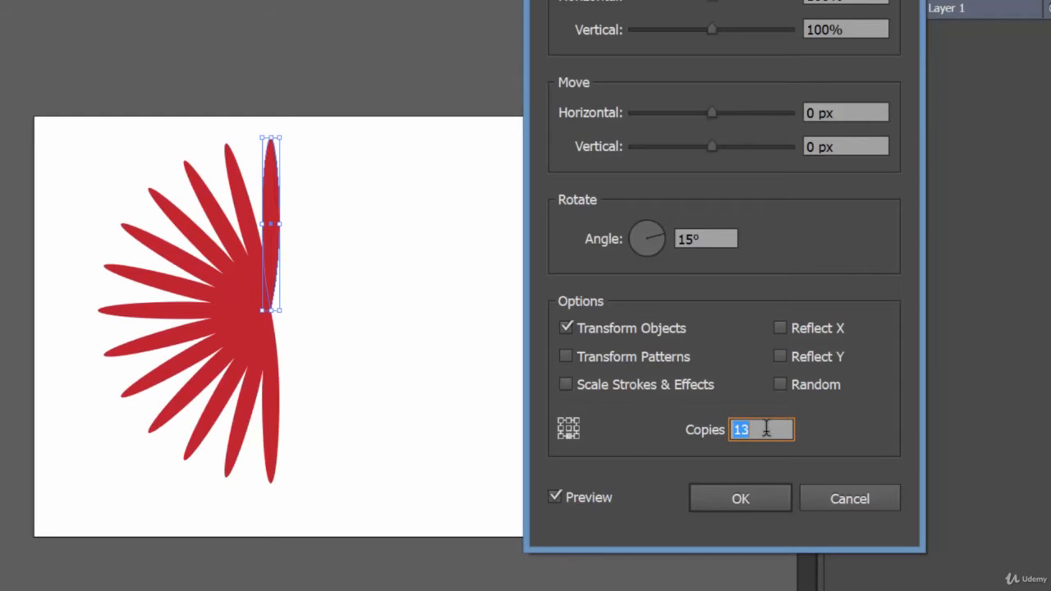
key(Up)
key(Up)
key(Up)
key(Up)
key(Up)
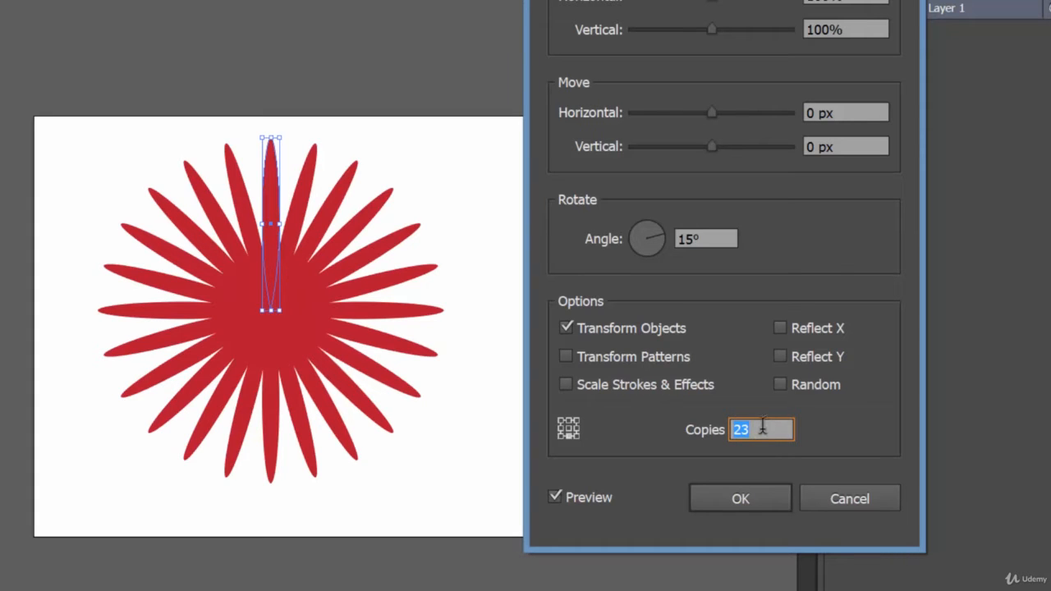
click(727, 499)
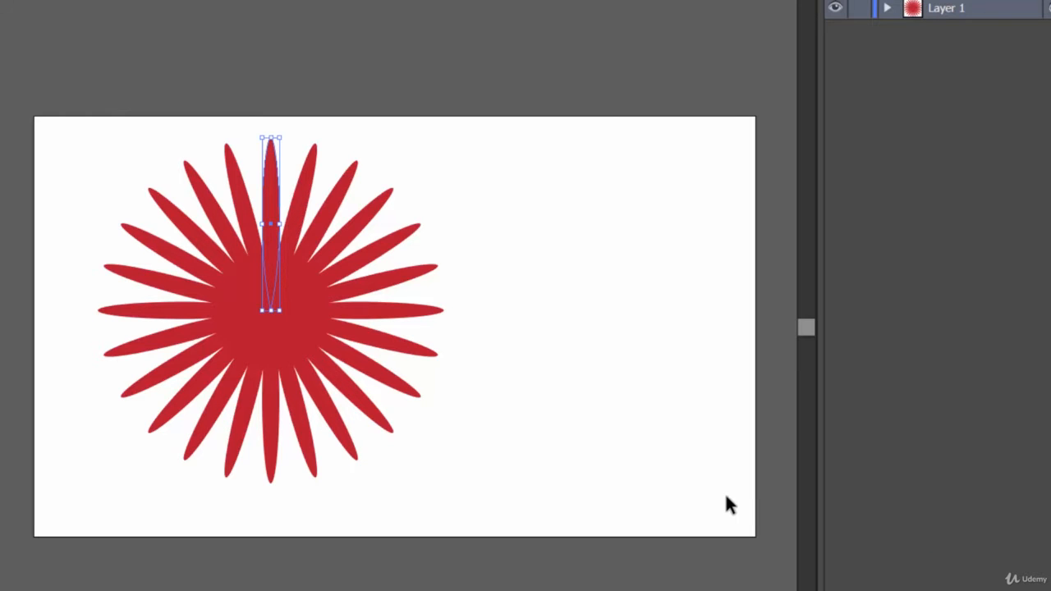
Apply the Pucker & Bloat effect to the petal pattern with 97% bloat, previewing the result.
click(215, 0)
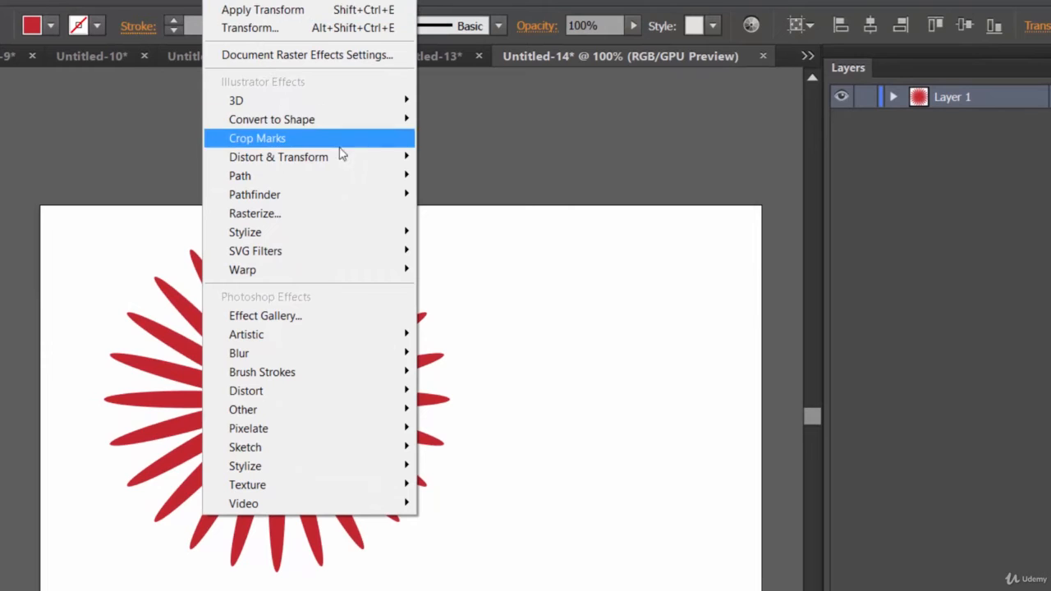
mouse_move(356, 158)
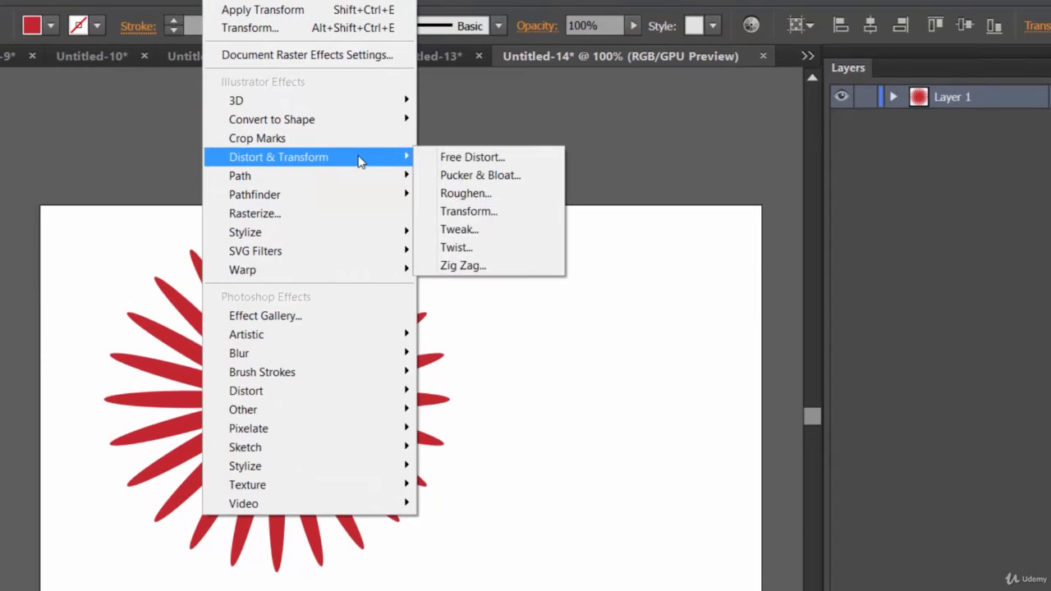
click(501, 183)
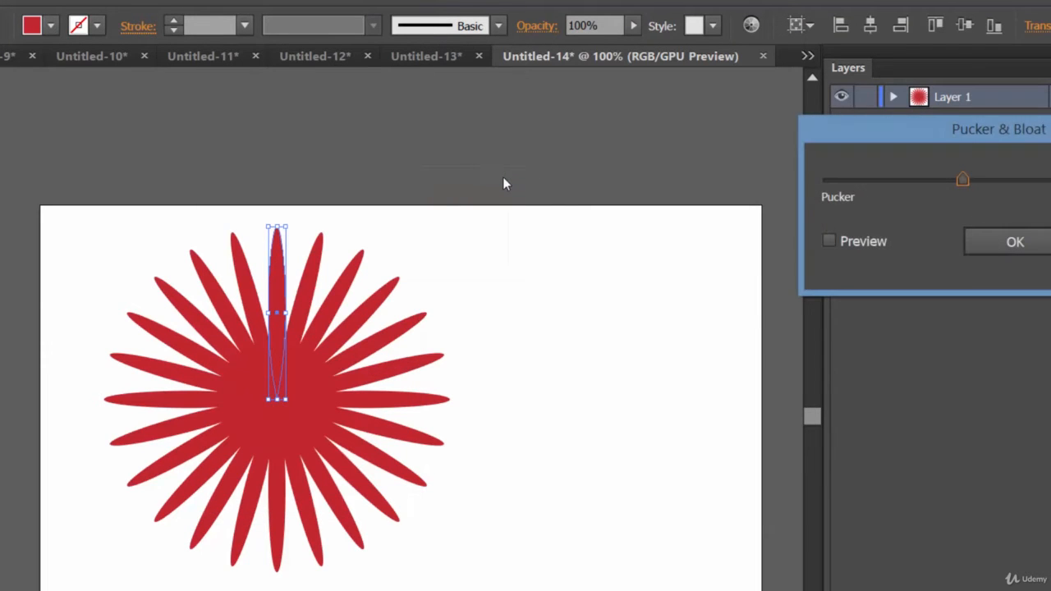
drag(928, 136, 495, 72)
click(534, 165)
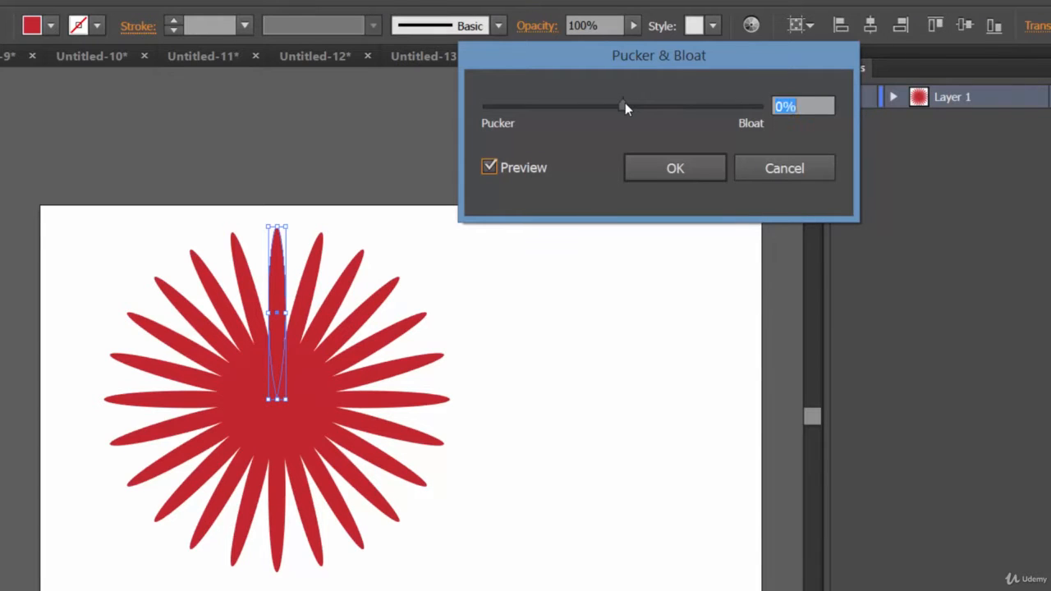
drag(625, 103, 689, 109)
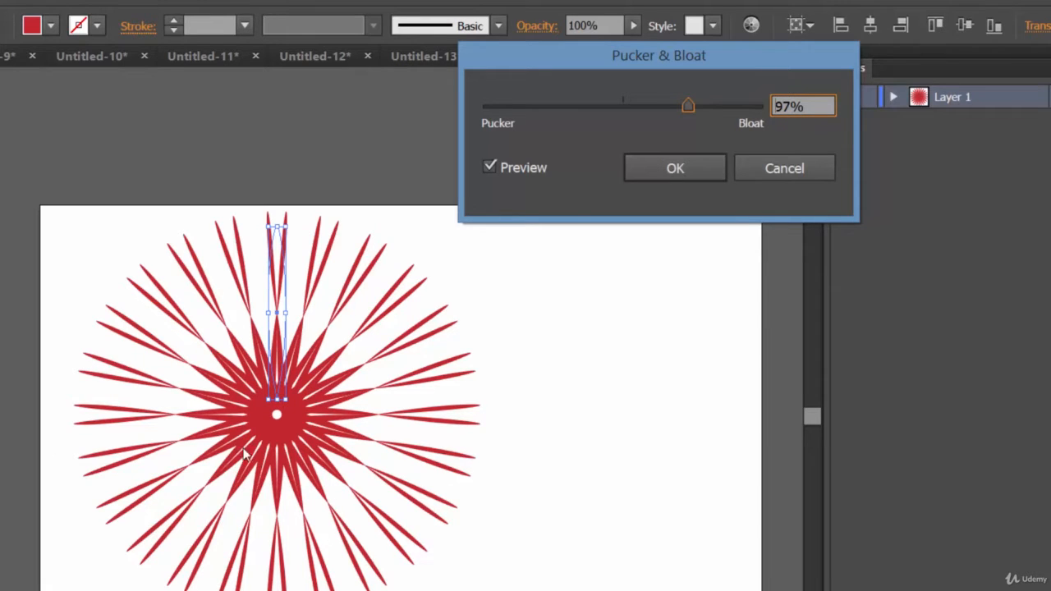
click(676, 170)
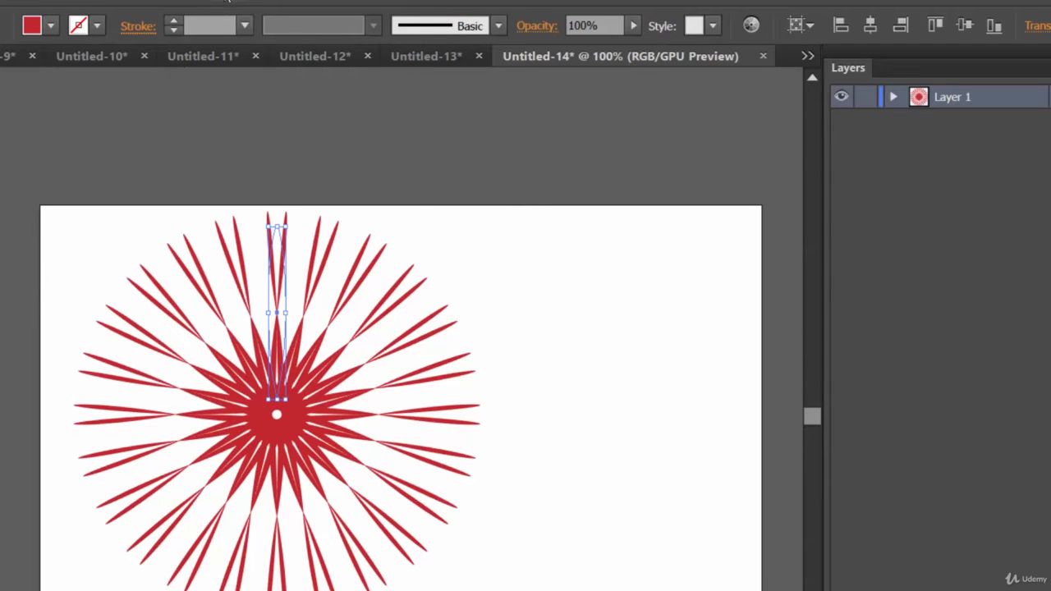
Start the Zig Zag effect with Preview on, setting the size to 17 px and 13 ridges per segment.
click(225, 2)
mouse_move(387, 160)
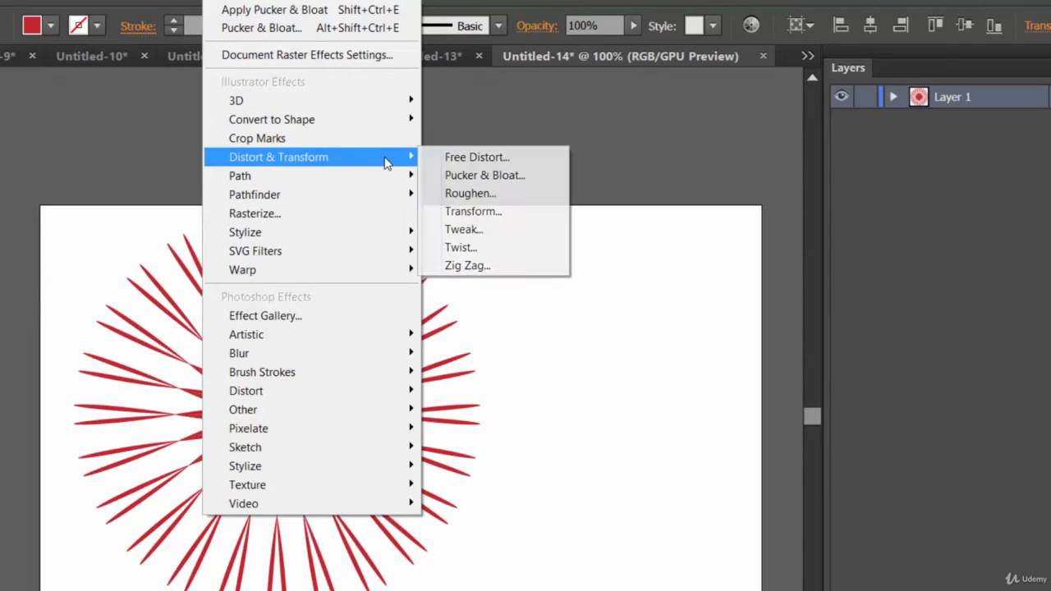
click(459, 265)
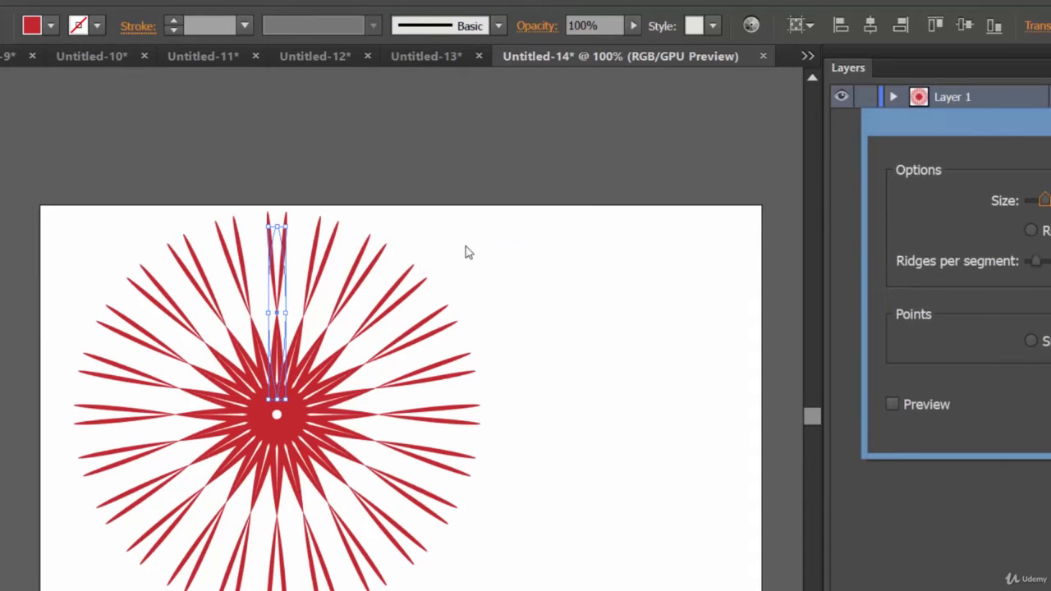
drag(1011, 124, 684, 65)
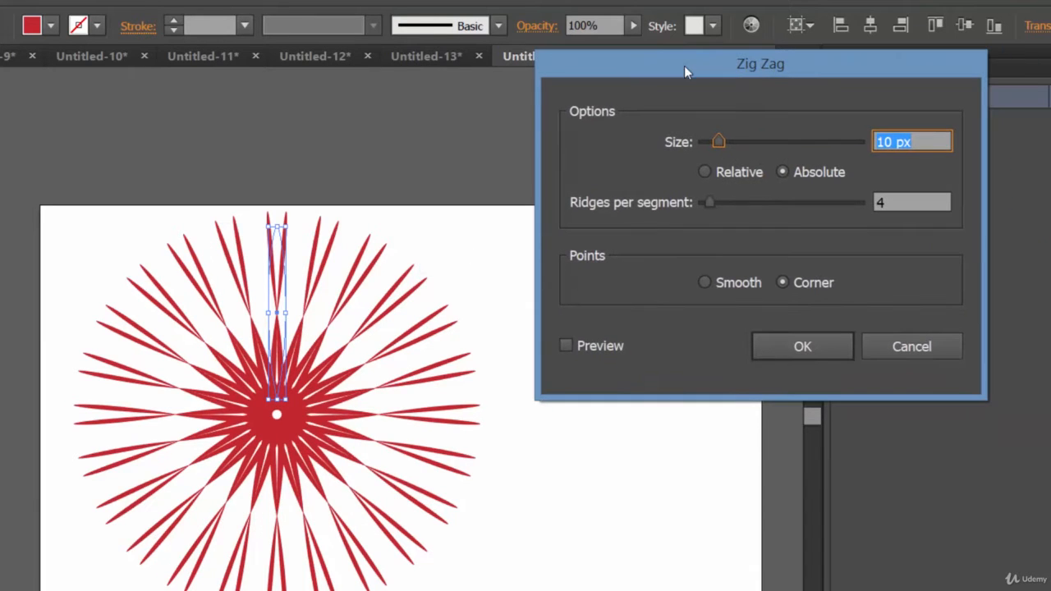
click(600, 345)
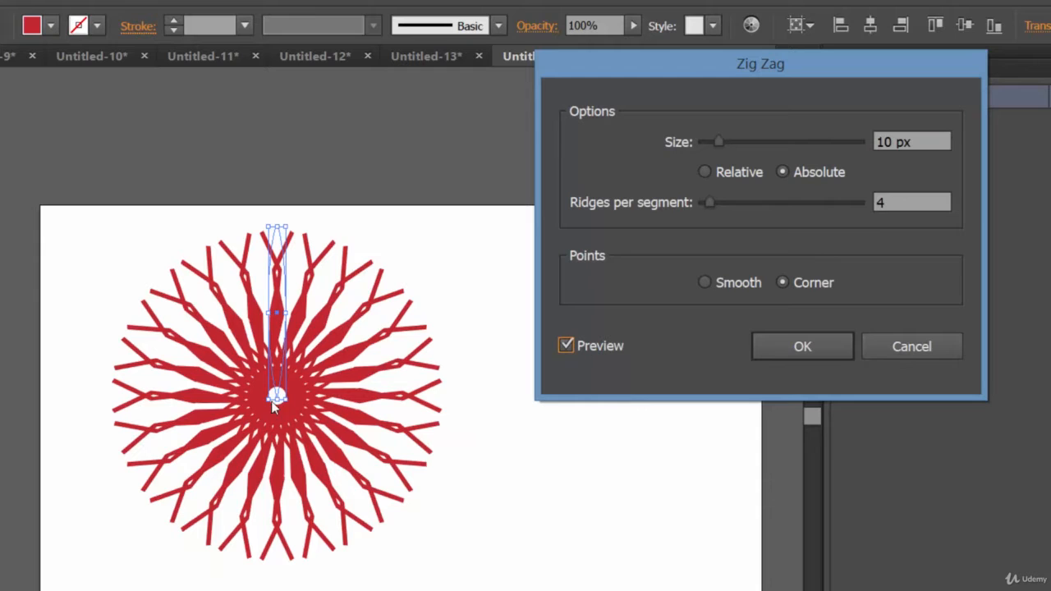
drag(721, 140, 733, 141)
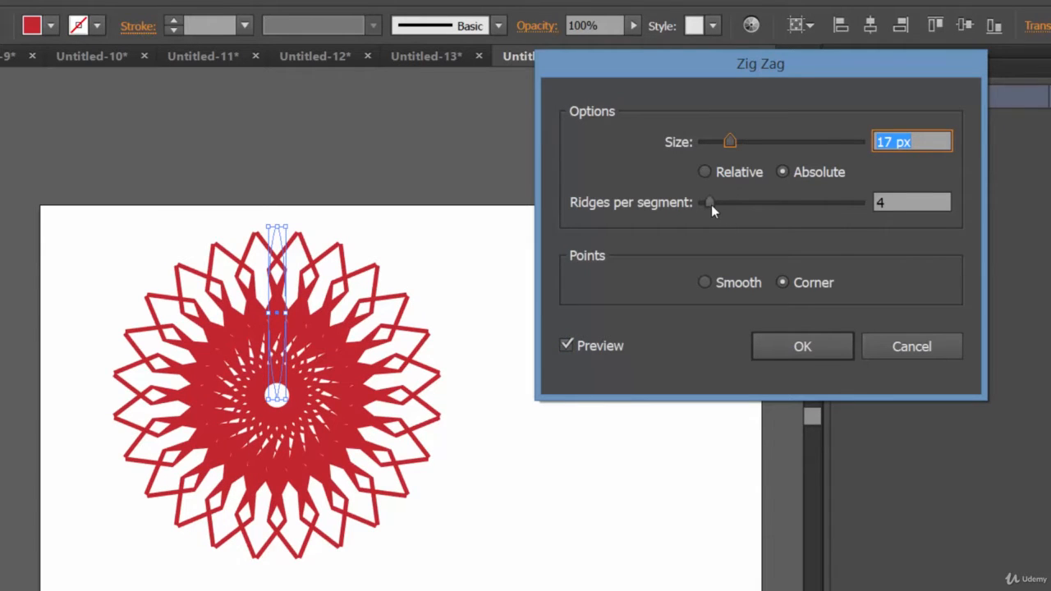
drag(712, 204, 725, 203)
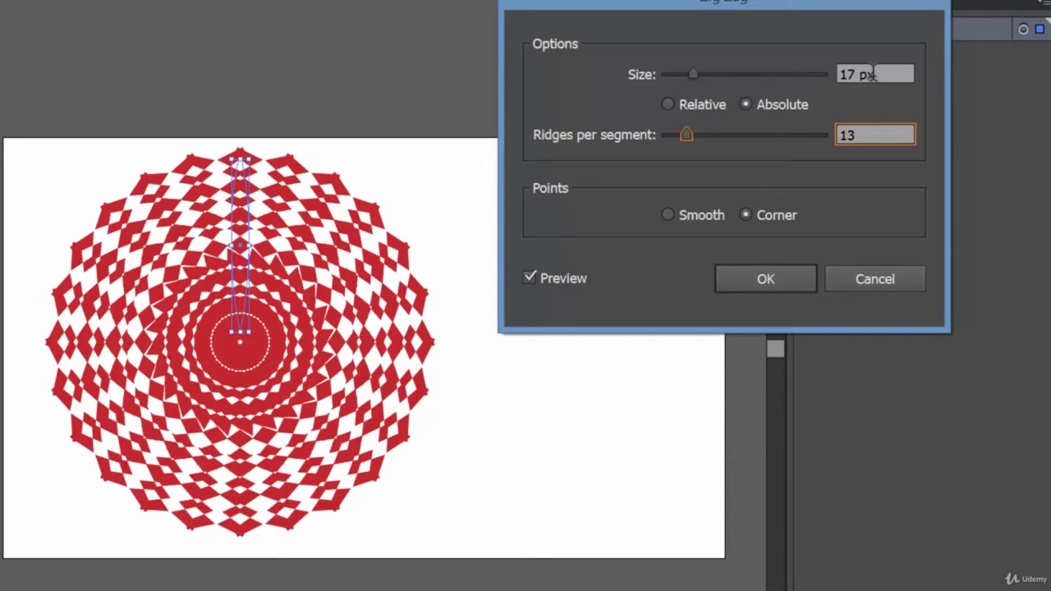
Try a Zig Zag size of 26 px with 17 ridges per segment, and 17 px with 16 ridges.
mouse_move(692, 73)
mouse_down()
mouse_move(774, 79)
mouse_move(705, 81)
mouse_up()
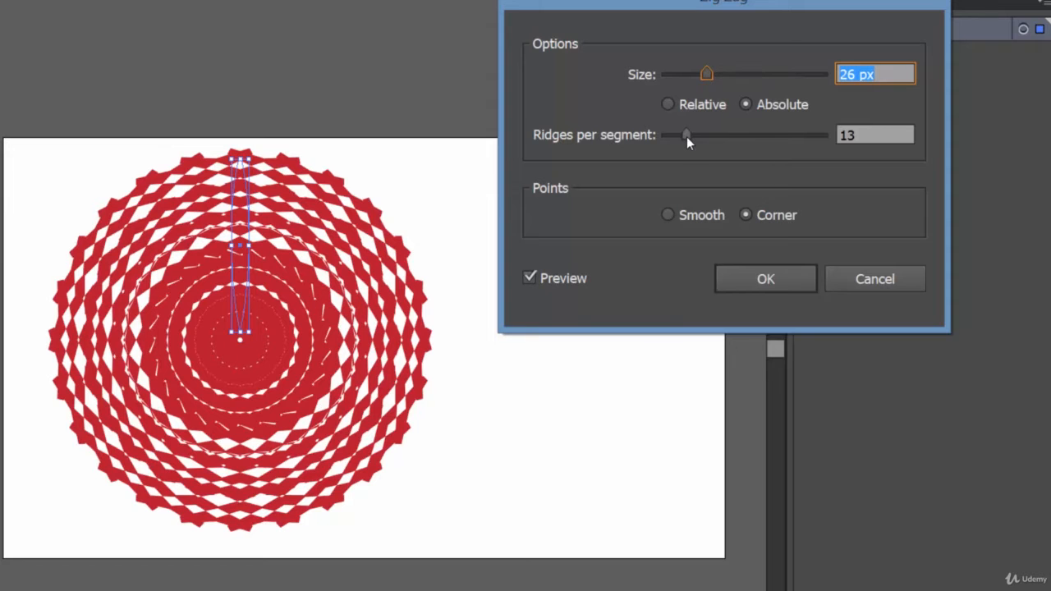
mouse_move(687, 136)
mouse_down()
mouse_move(768, 141)
mouse_move(700, 146)
mouse_move(694, 137)
mouse_up()
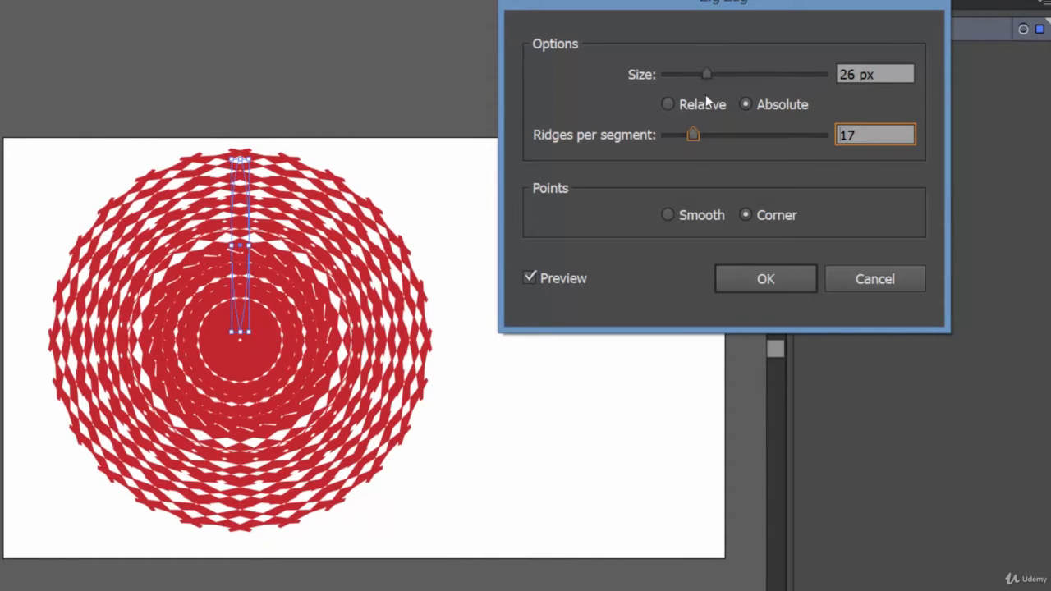
drag(707, 76, 690, 73)
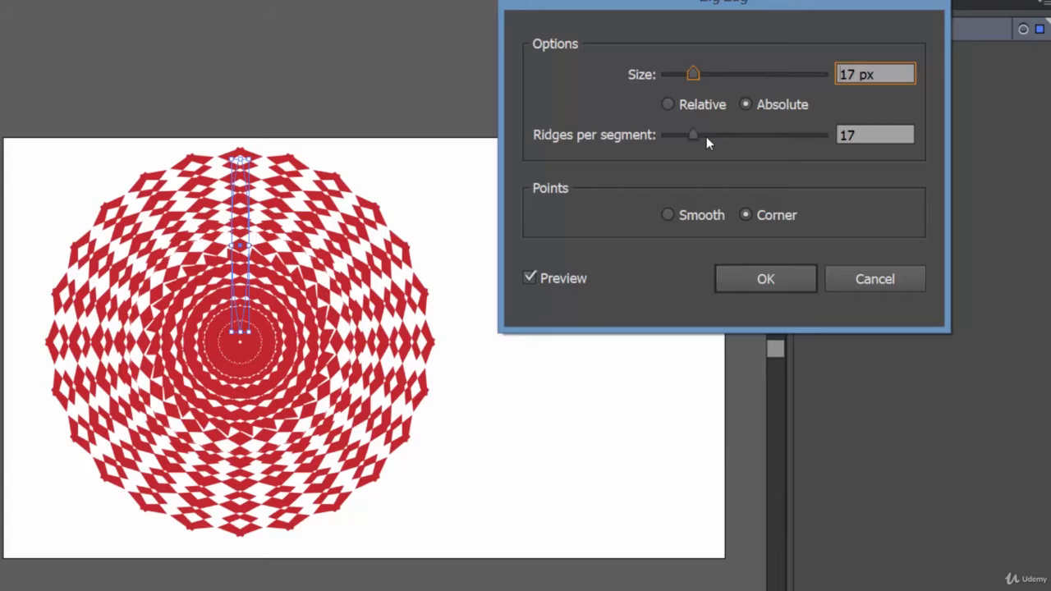
drag(690, 135, 689, 138)
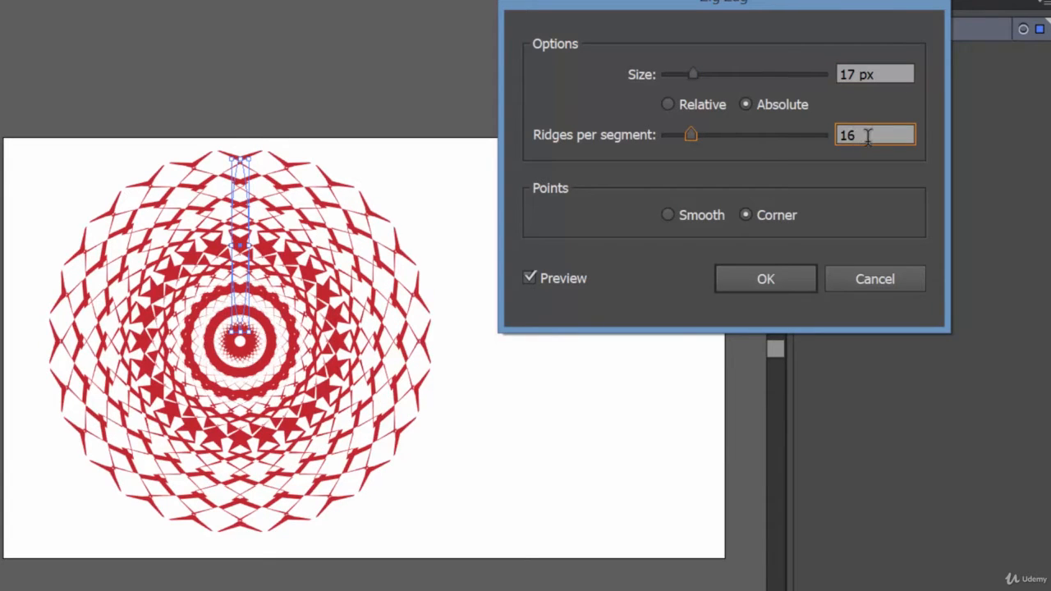
Set the ridges per segment to 13, compare smooth points, and apply the Zig Zag effect with corner points.
drag(860, 135, 803, 145)
text(13)
click(893, 74)
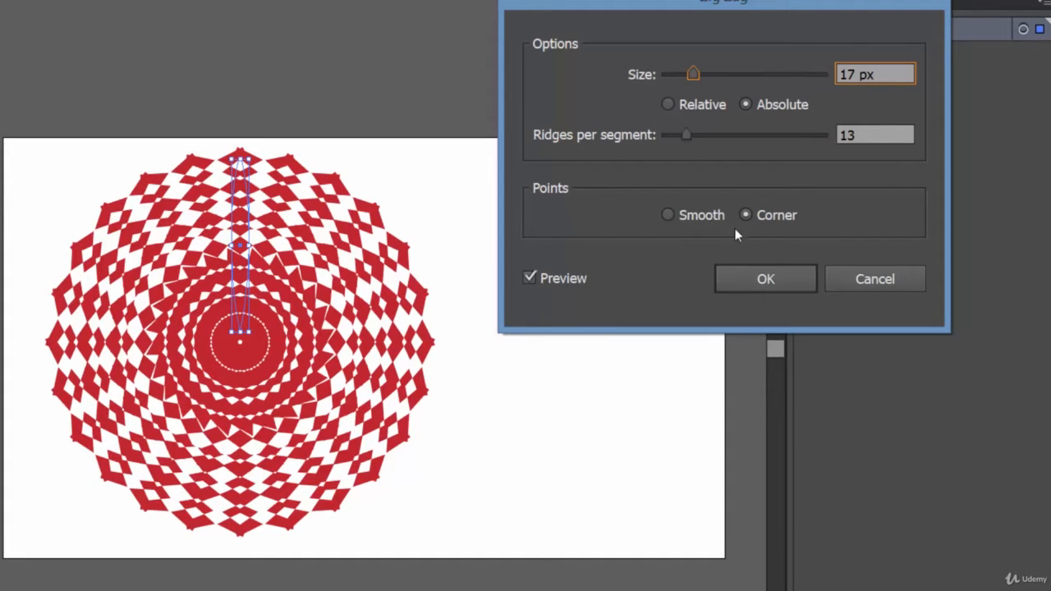
click(701, 216)
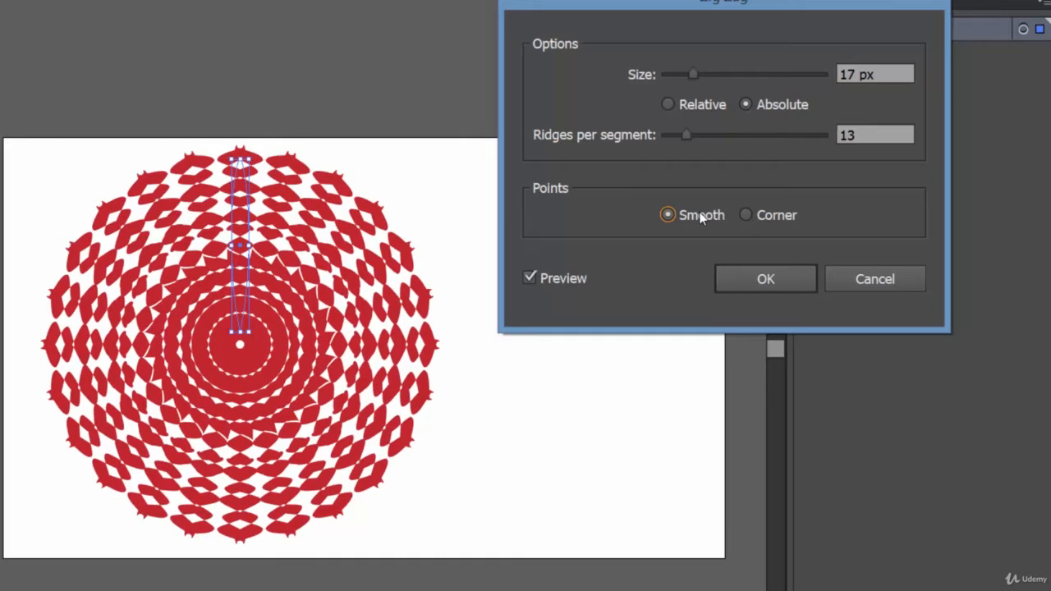
click(766, 212)
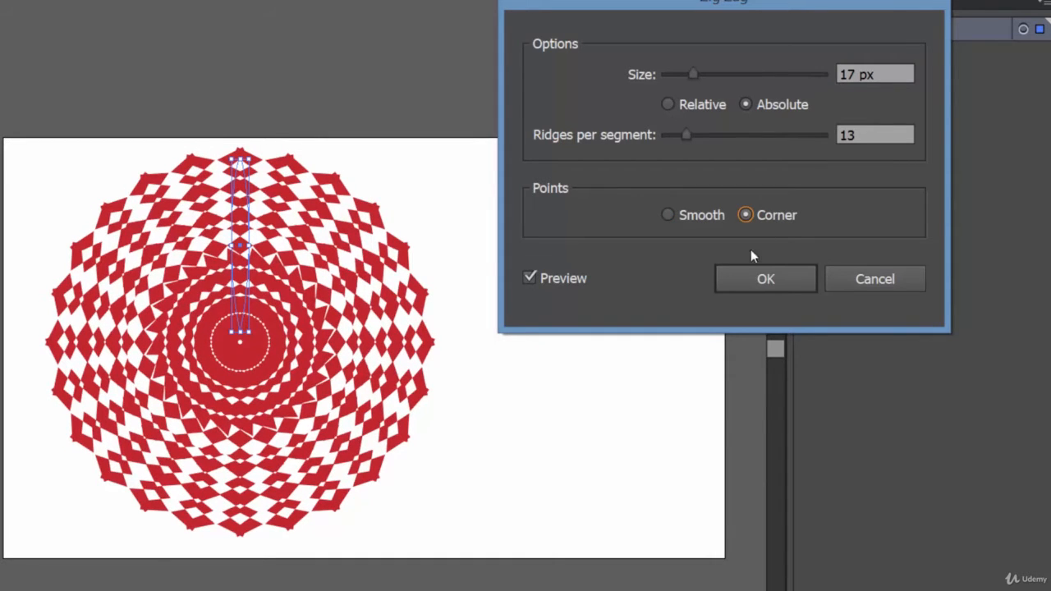
click(768, 282)
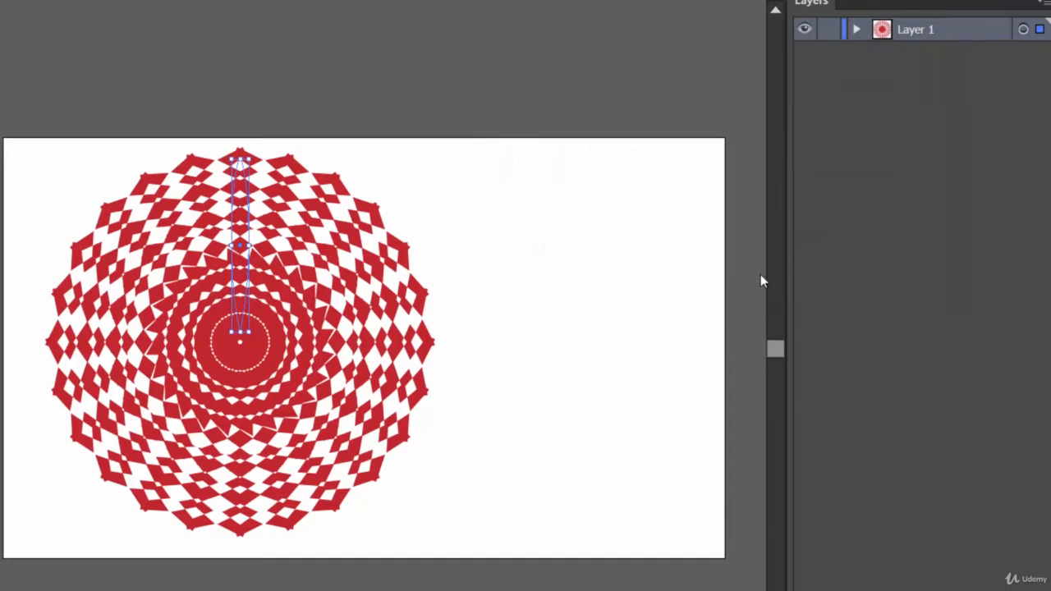
Move the circular pattern slightly left on the artboard and expand its appearance.
drag(337, 231, 297, 237)
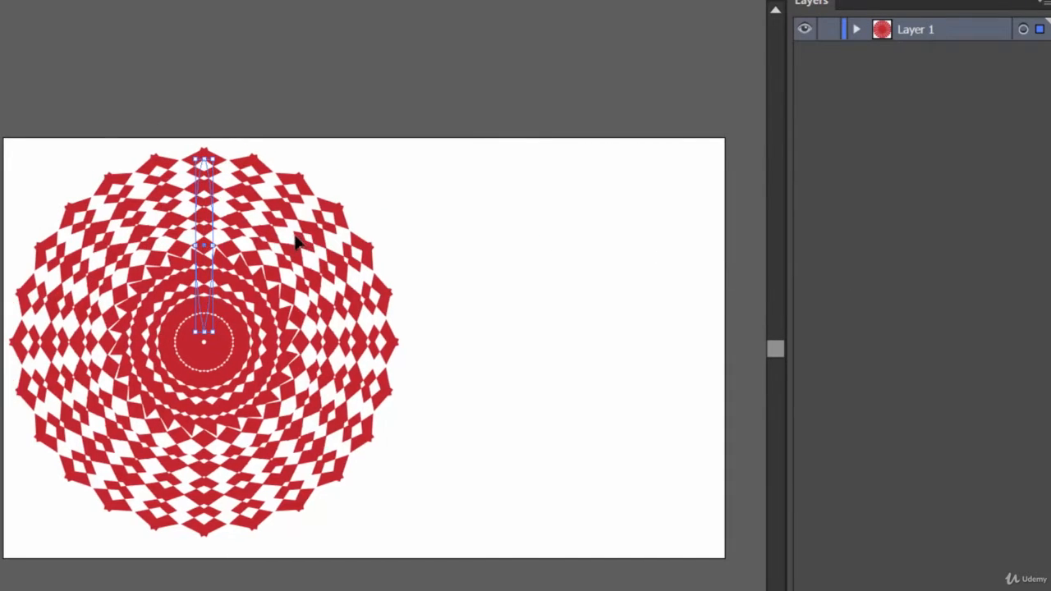
key(alt+o)
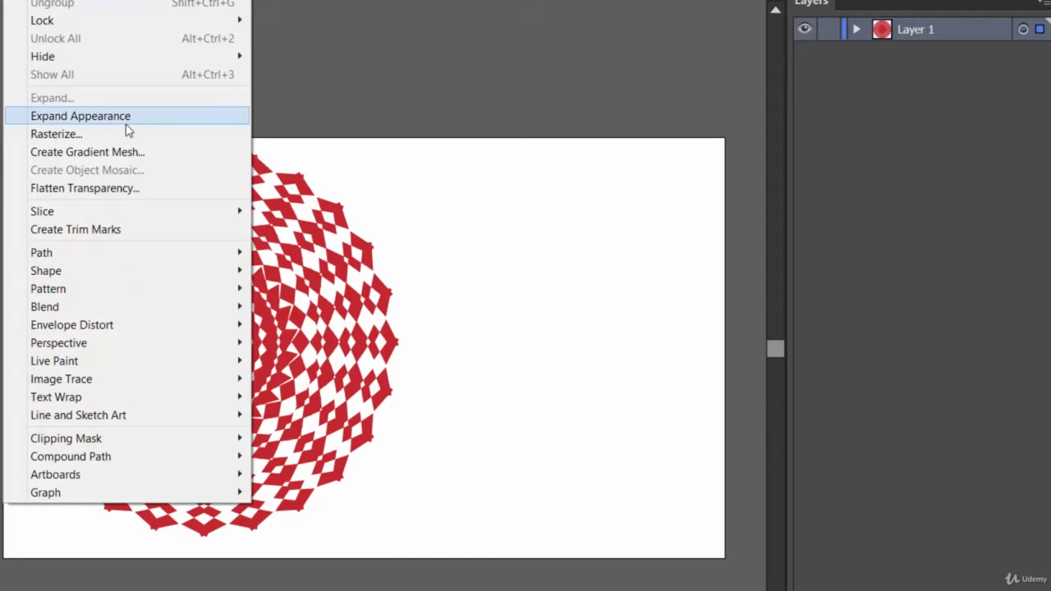
click(127, 116)
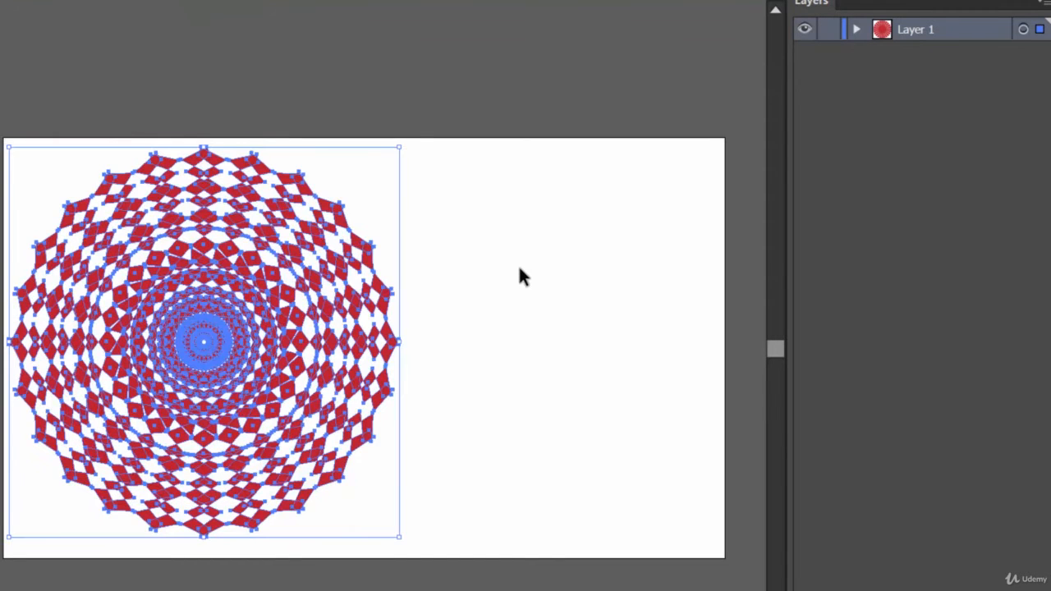
Fill the whole expanded pattern with dark blue and deselect it.
click(518, 274)
key(ctrl+a)
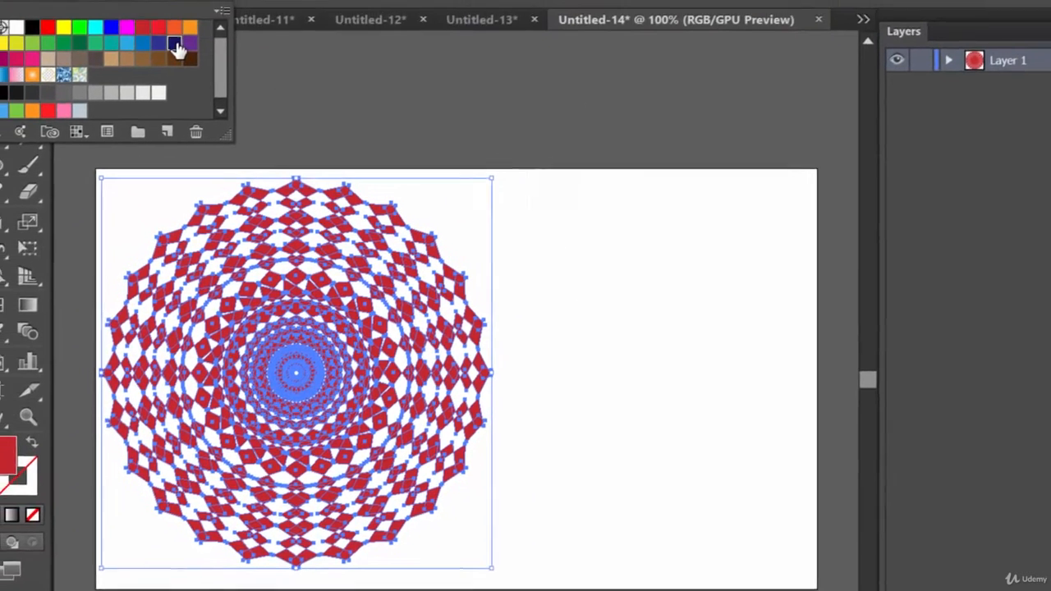
click(176, 46)
click(607, 289)
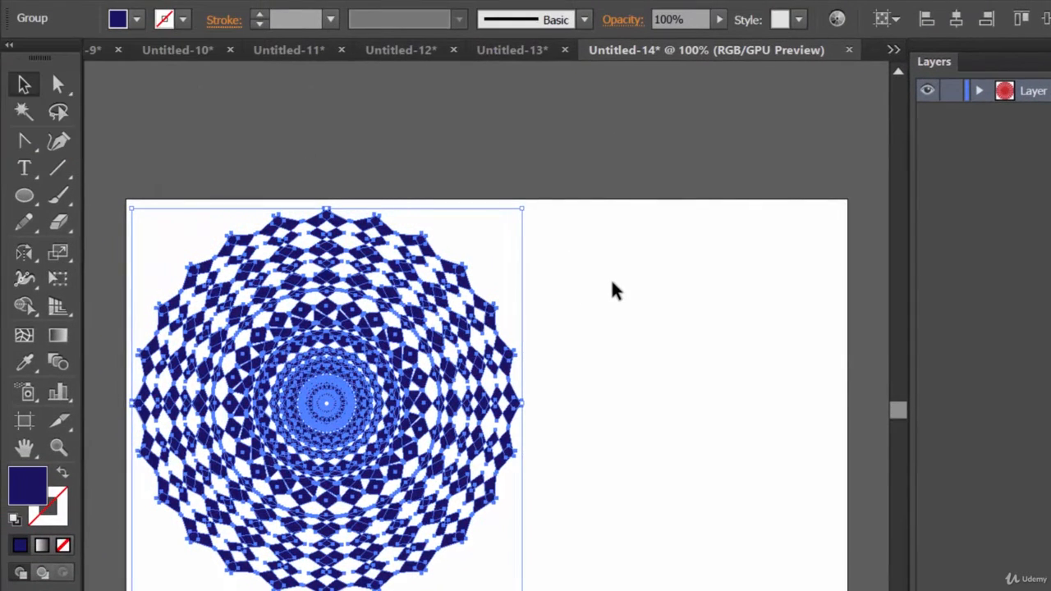
click(612, 290)
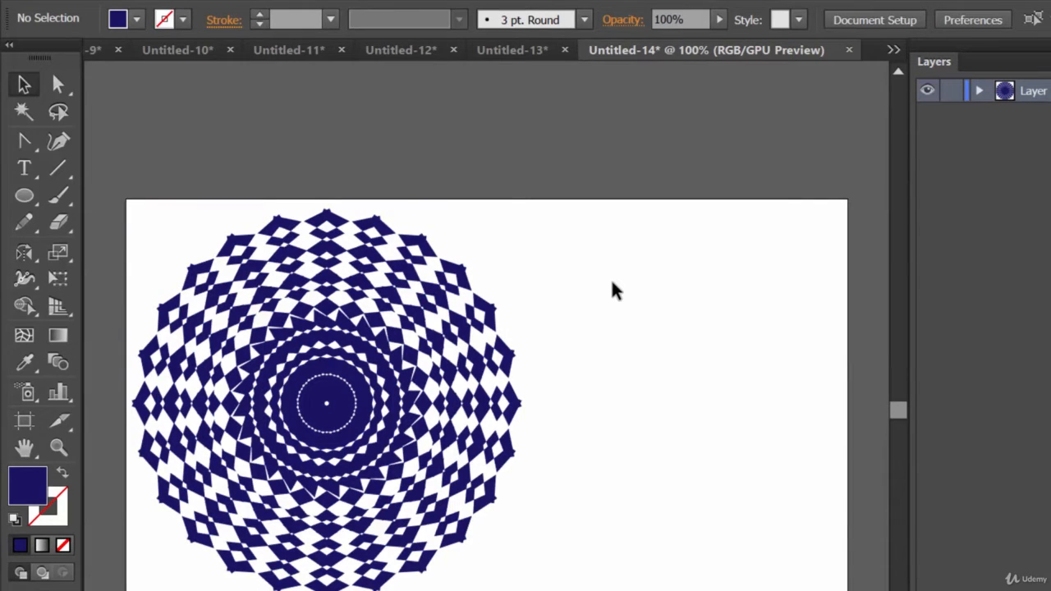
Draw a narrow vertical ellipse about 26 px wide and 226 px high to the right of the pattern.
key(l)
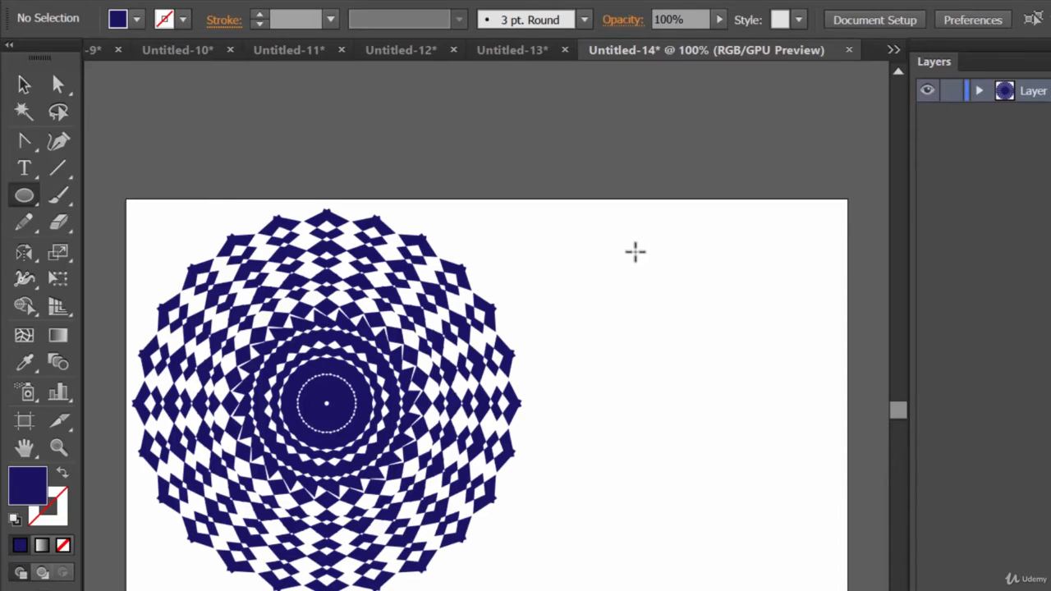
mouse_move(634, 248)
mouse_down()
mouse_move(668, 413)
mouse_move(651, 418)
mouse_up()
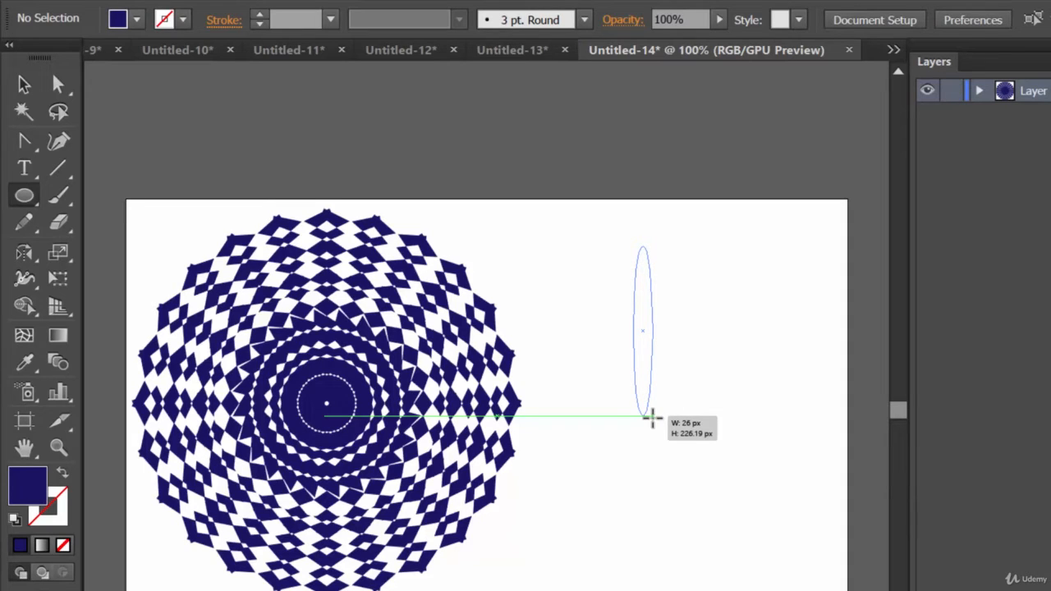
drag(651, 418, 652, 417)
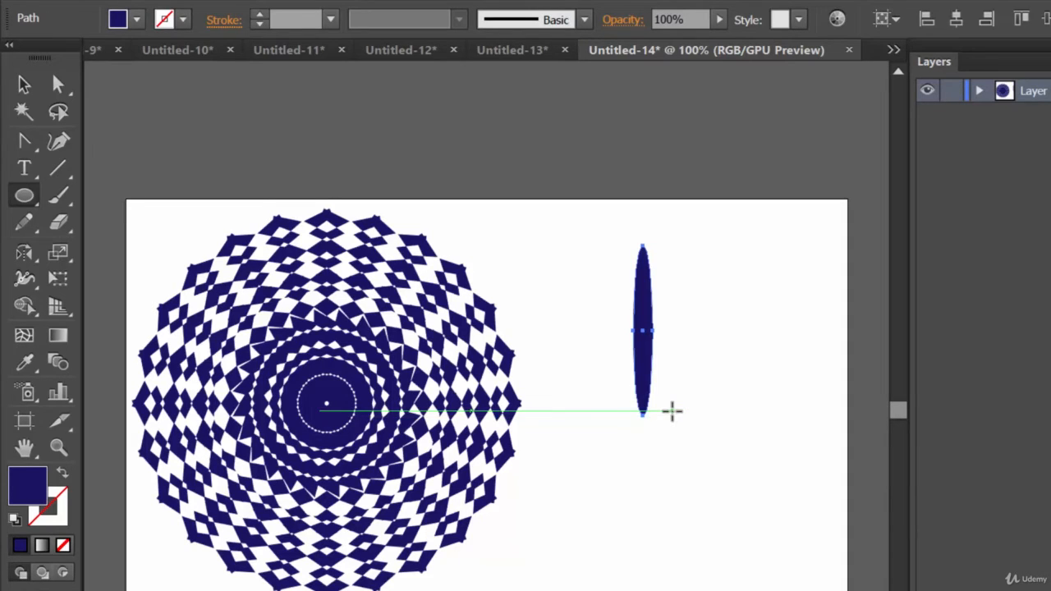
Change the new ellipse's fill color to red.
click(136, 19)
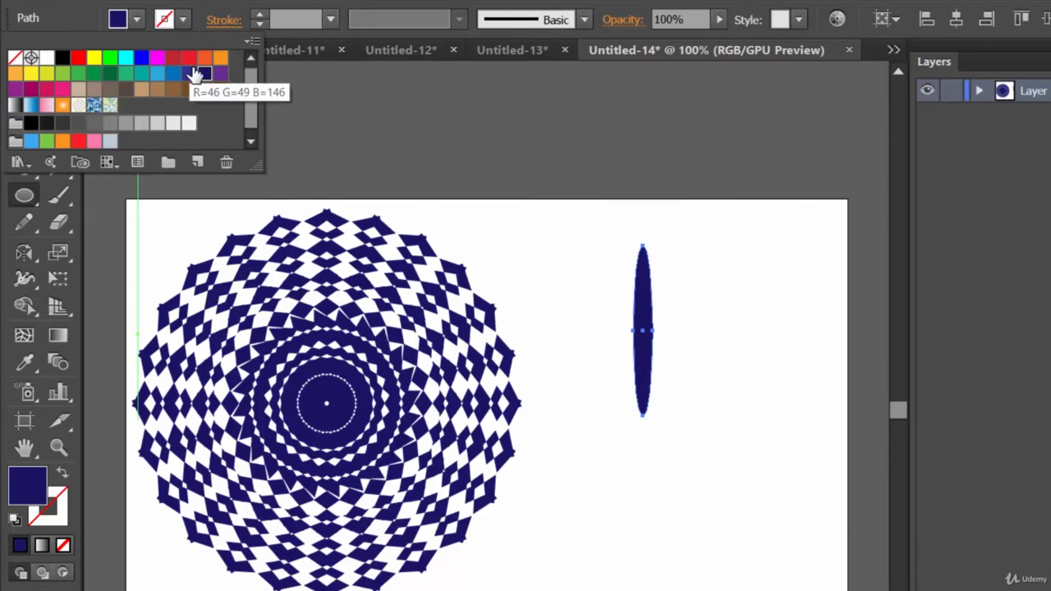
click(204, 59)
click(192, 58)
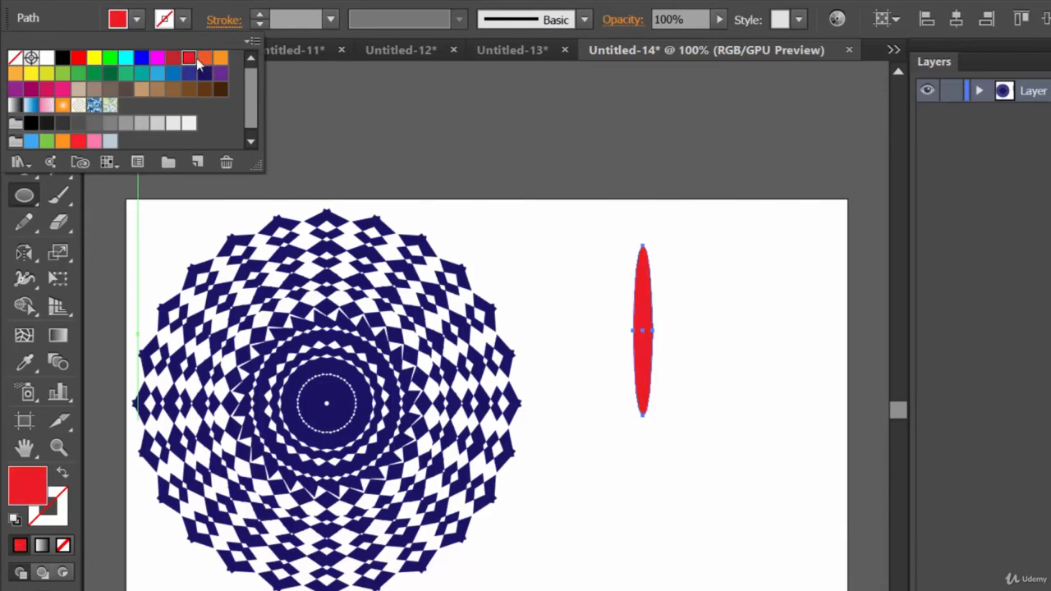
click(855, 1)
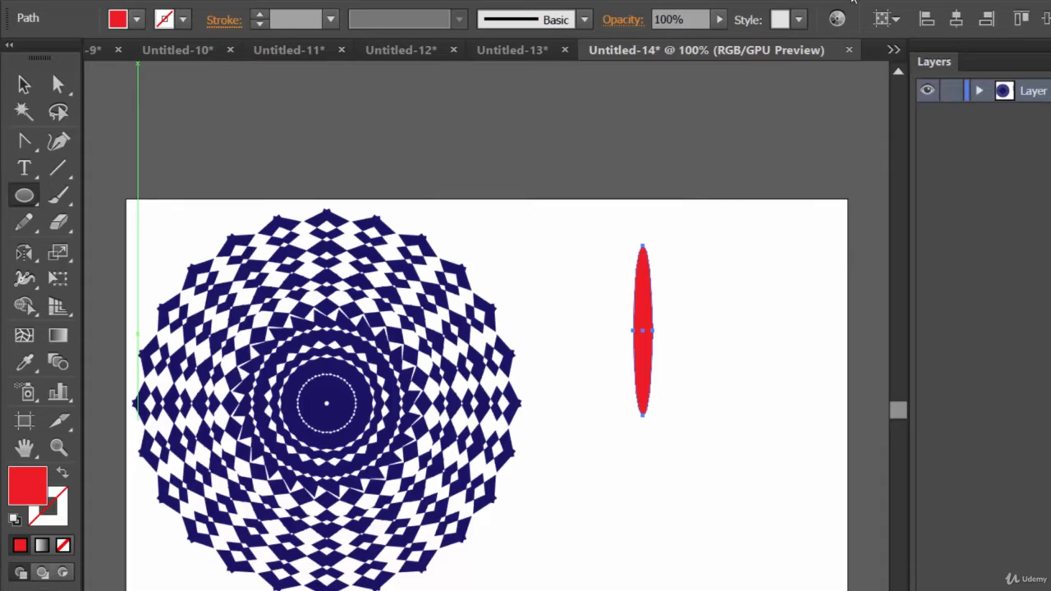
Convert the red ellipse's bottom anchor point to a sharp corner with the Anchor Point tool.
click(26, 143)
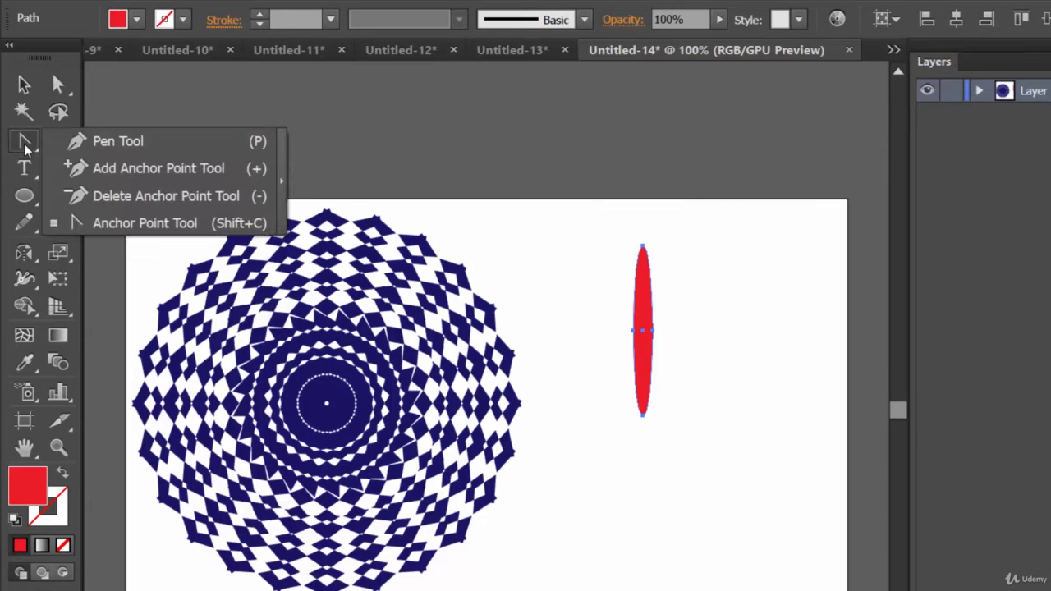
click(137, 223)
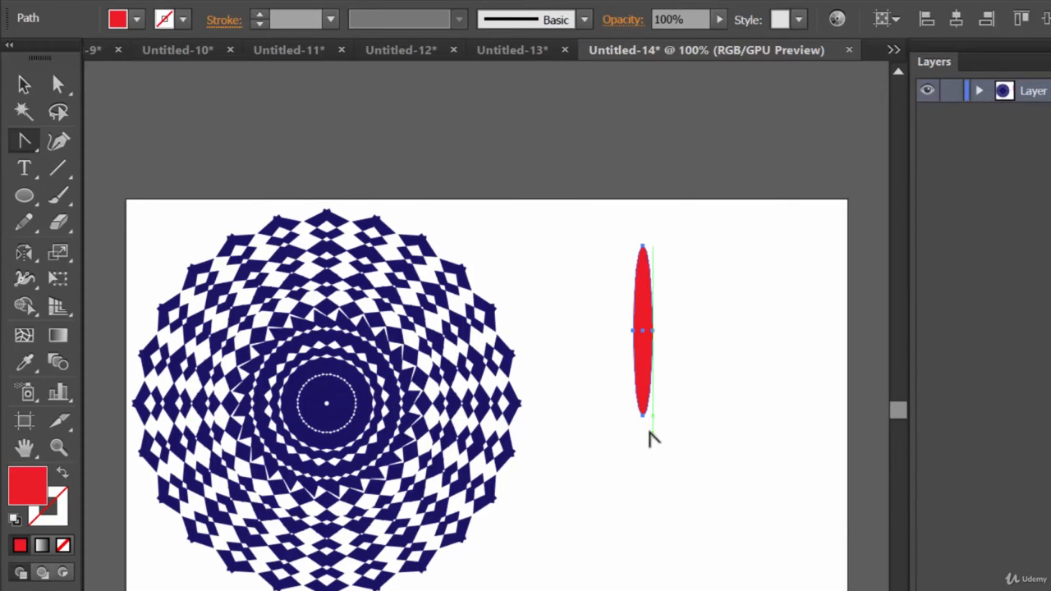
click(645, 415)
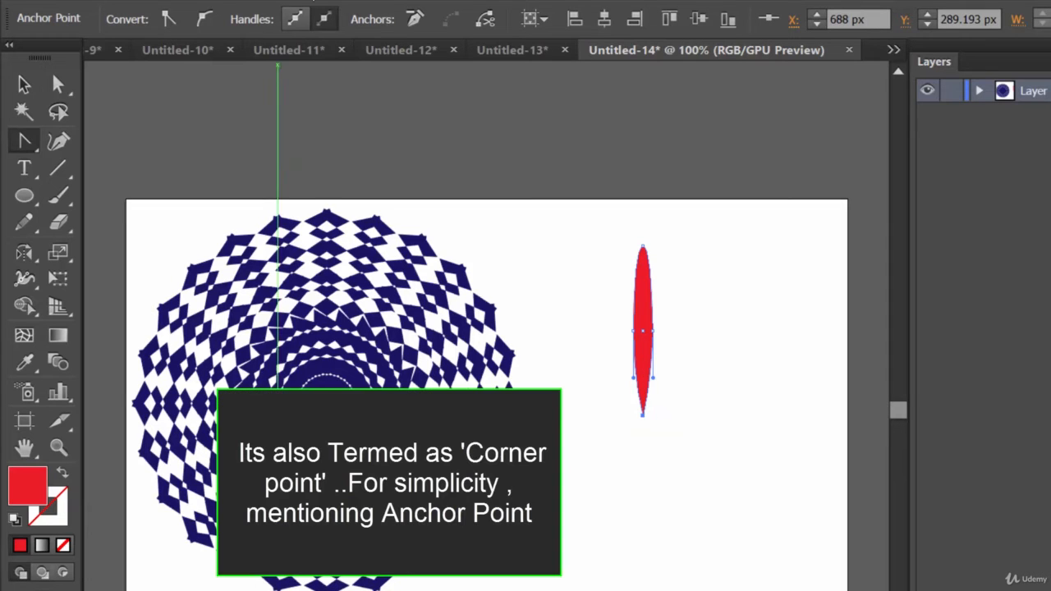
Start a Transform effect on the red ellipse with a 20° rotation angle and turn on its preview.
click(309, 0)
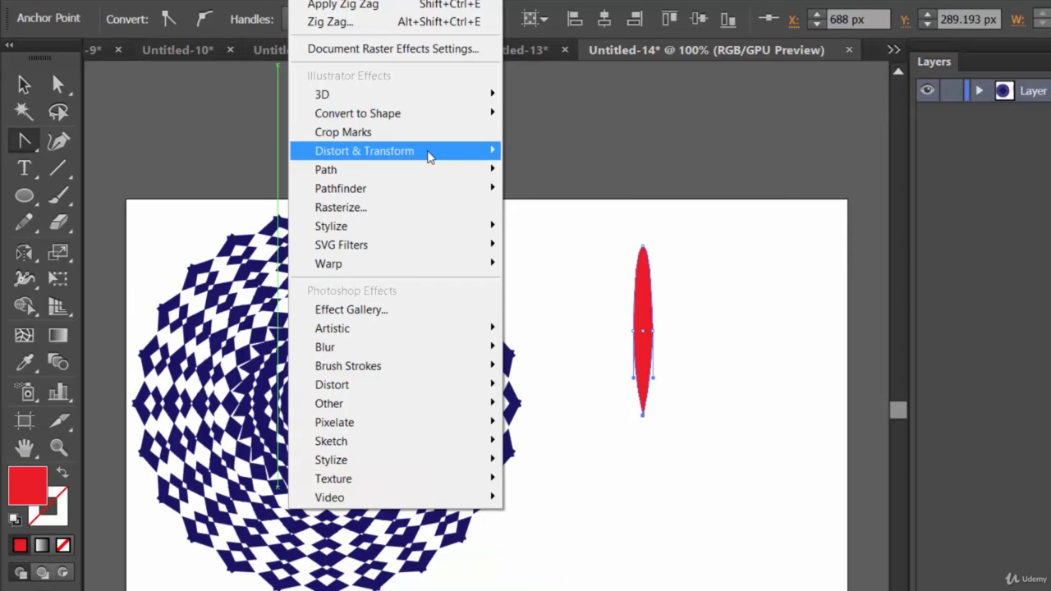
mouse_move(430, 156)
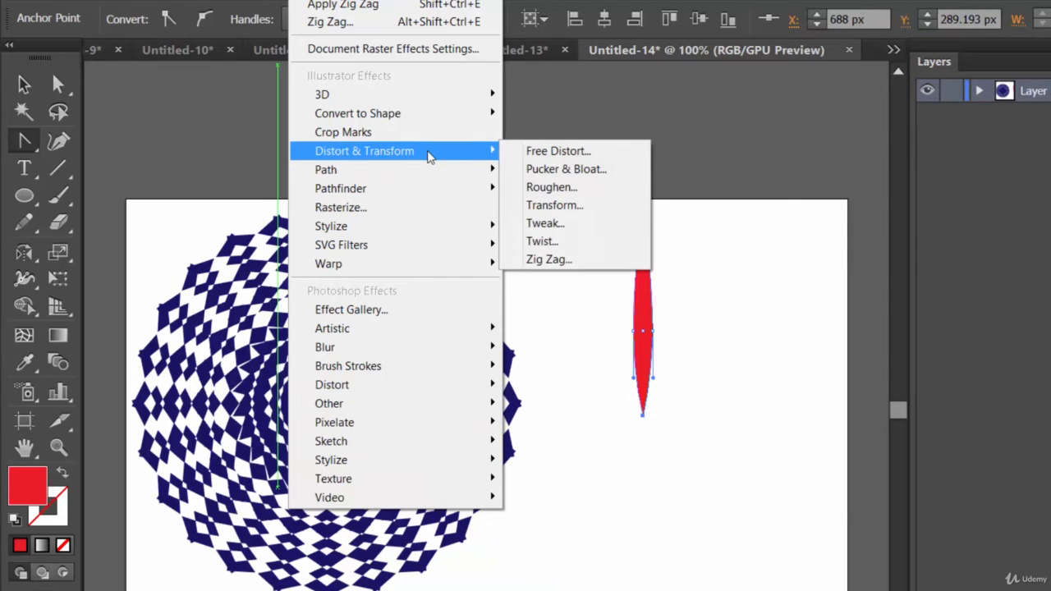
click(570, 207)
drag(806, 10, 1033, 15)
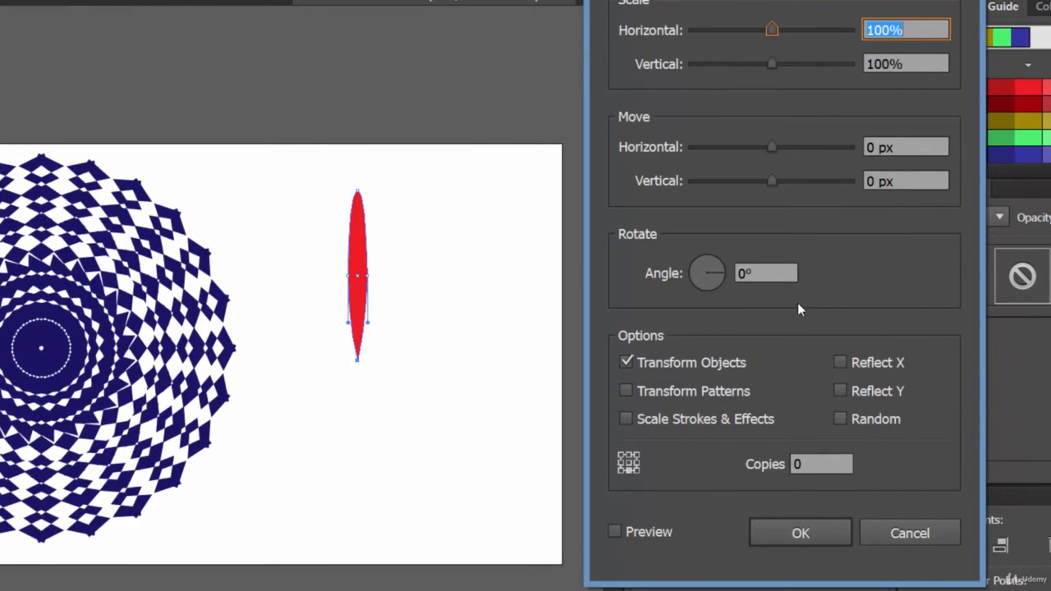
click(764, 272)
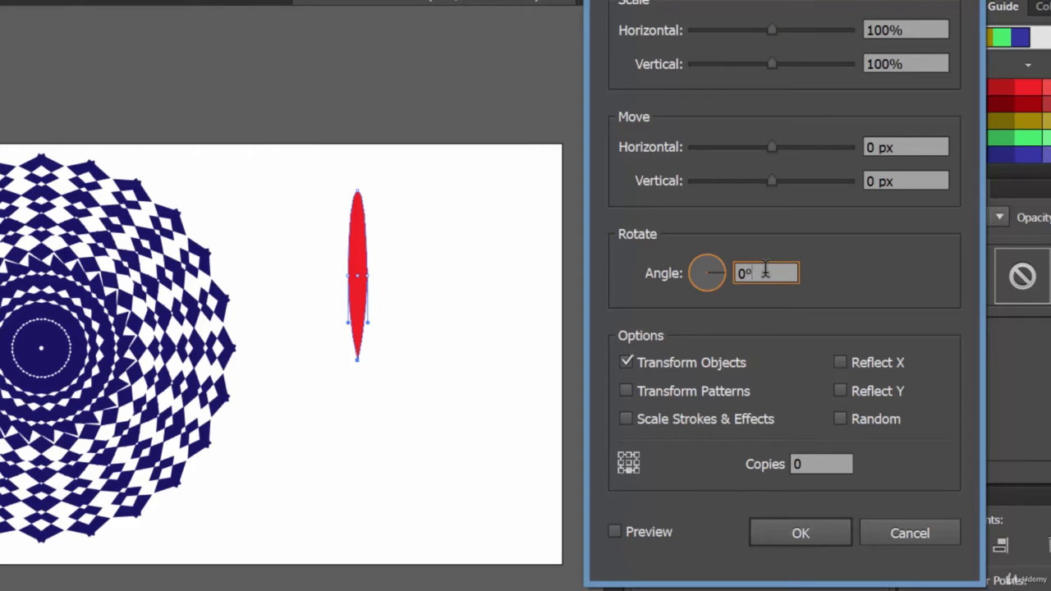
key(Up)
key(Up)
key(Up)
key(Up)
key(Up)
key(Up)
key(Up)
key(Up)
key(Up)
key(Up)
key(Up)
key(Up)
key(Up)
key(Up)
key(Up)
key(Up)
key(Up)
key(Up)
key(Up)
key(Up)
click(651, 538)
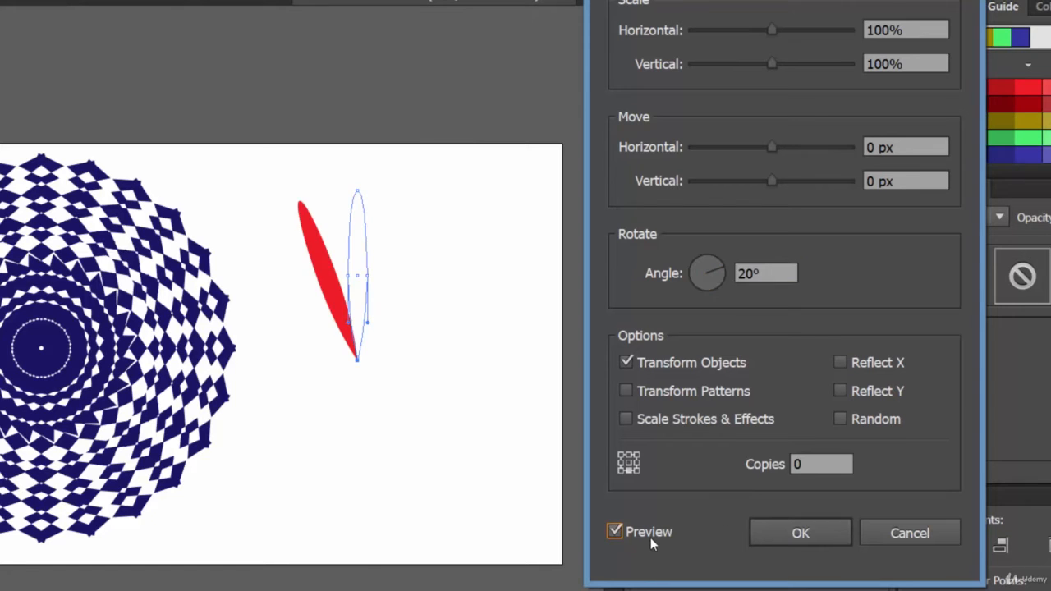
Set the number of copies in the Transform effect to 17.
click(822, 462)
key(Up)
key(Up)
key(Up)
key(Up)
key(Up)
key(Up)
key(Up)
key(Up)
key(Up)
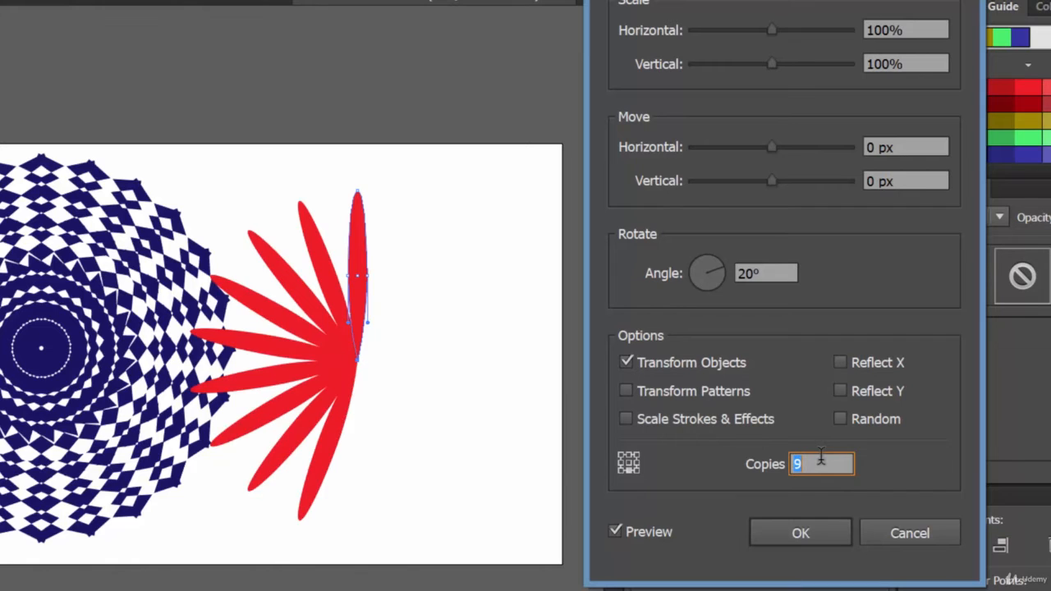
key(Up)
key(Up)
key(Up)
key(Up)
key(Up)
key(Up)
key(Up)
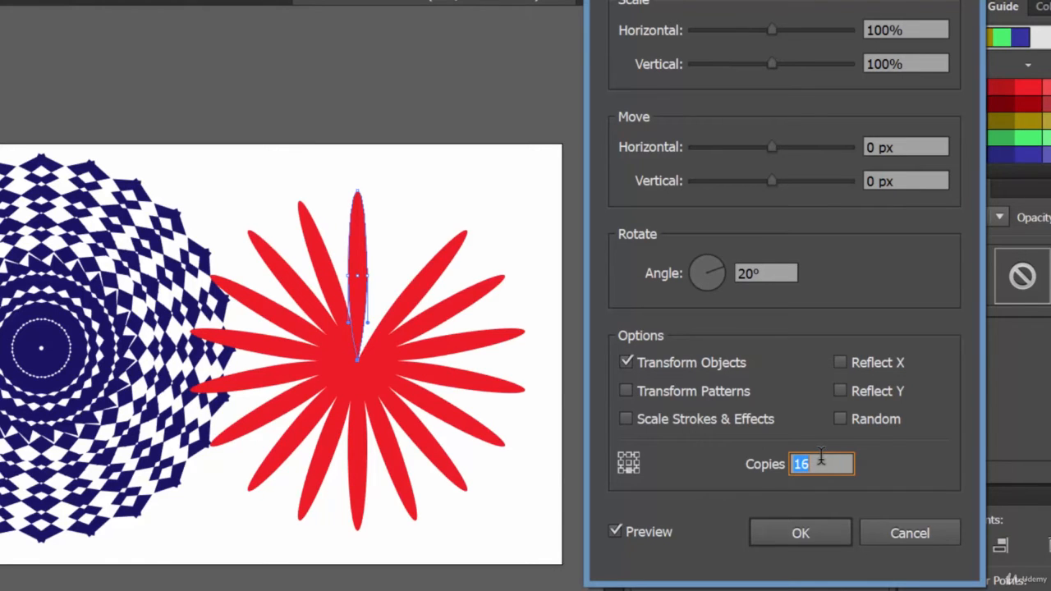
key(Up)
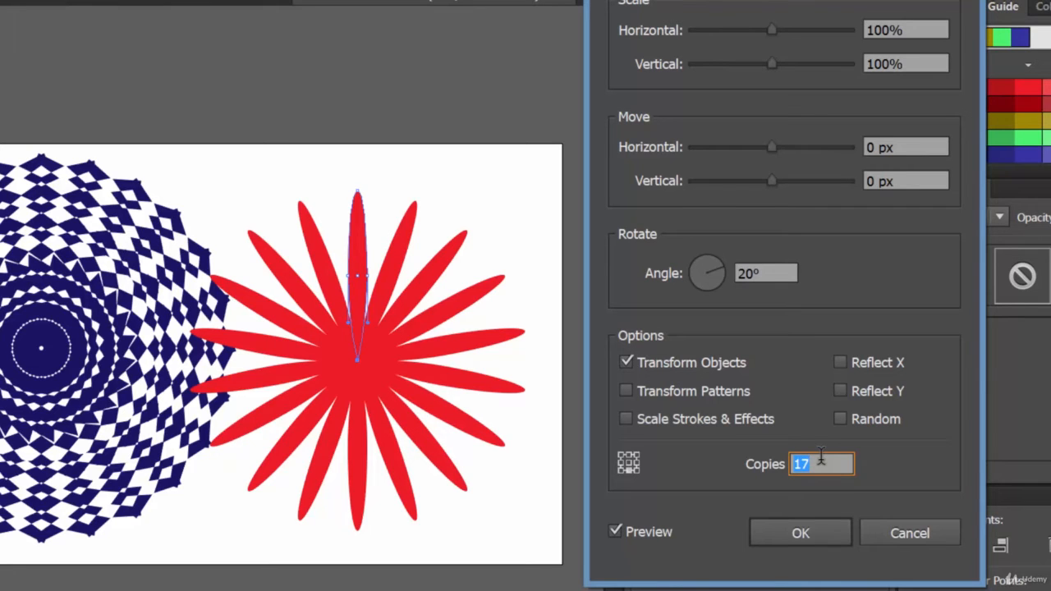
Try the center, middle-right and top-right reference points, return to bottom-center, and apply the Transform effect.
click(629, 463)
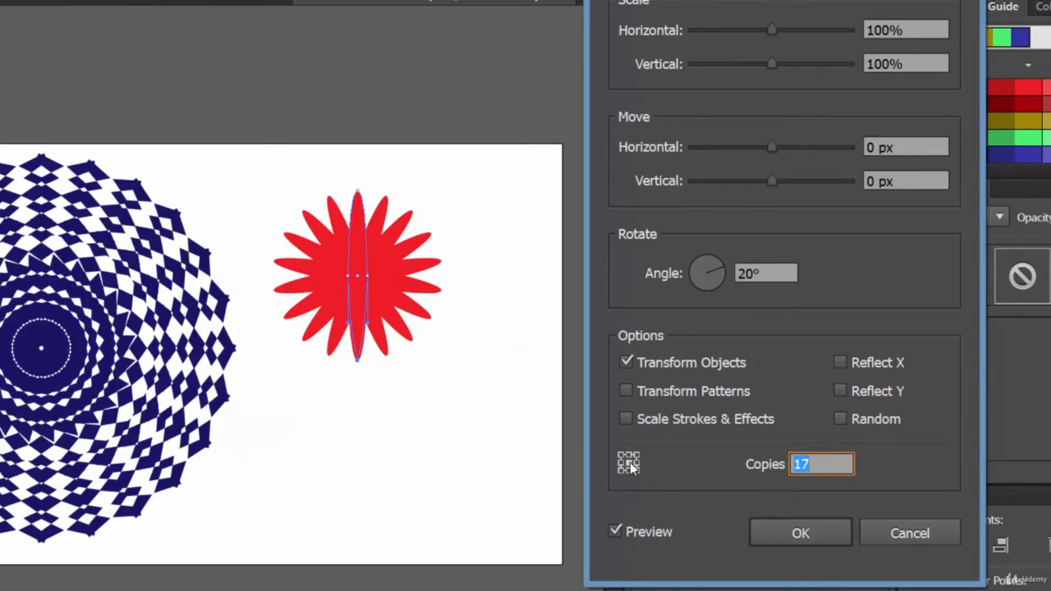
click(637, 463)
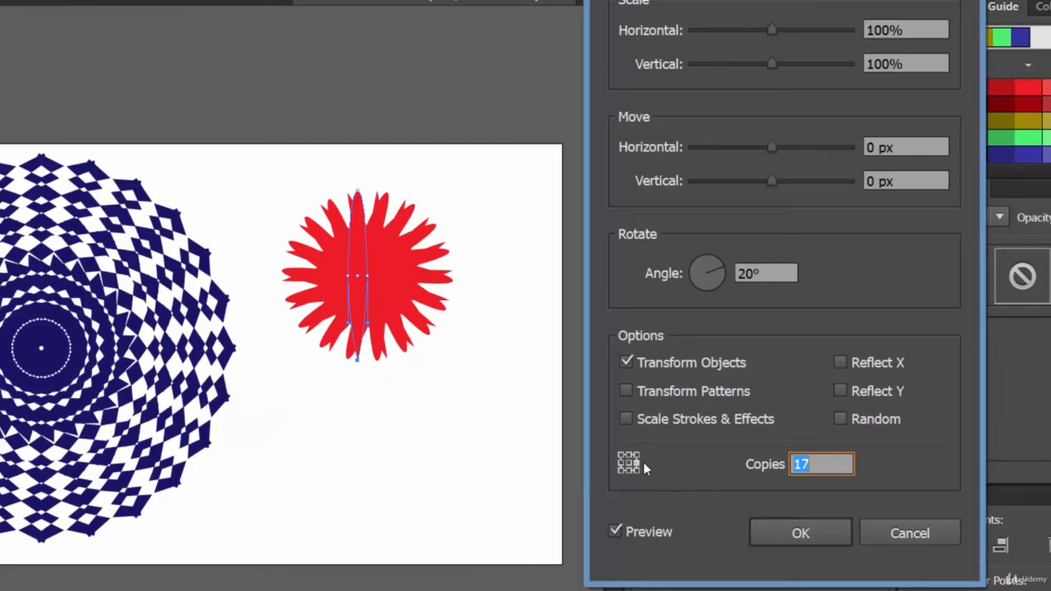
click(639, 453)
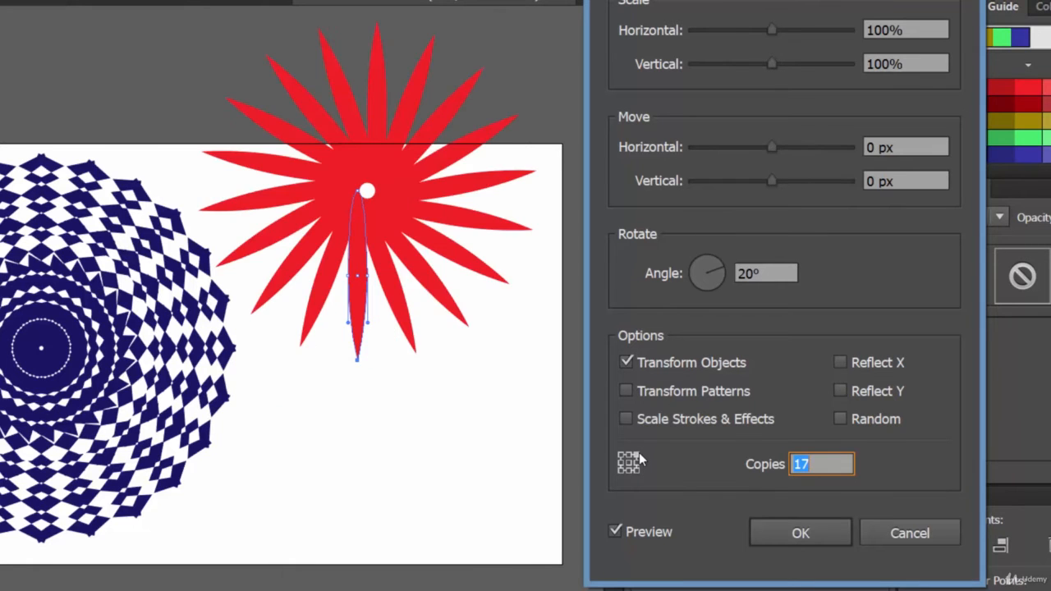
click(629, 471)
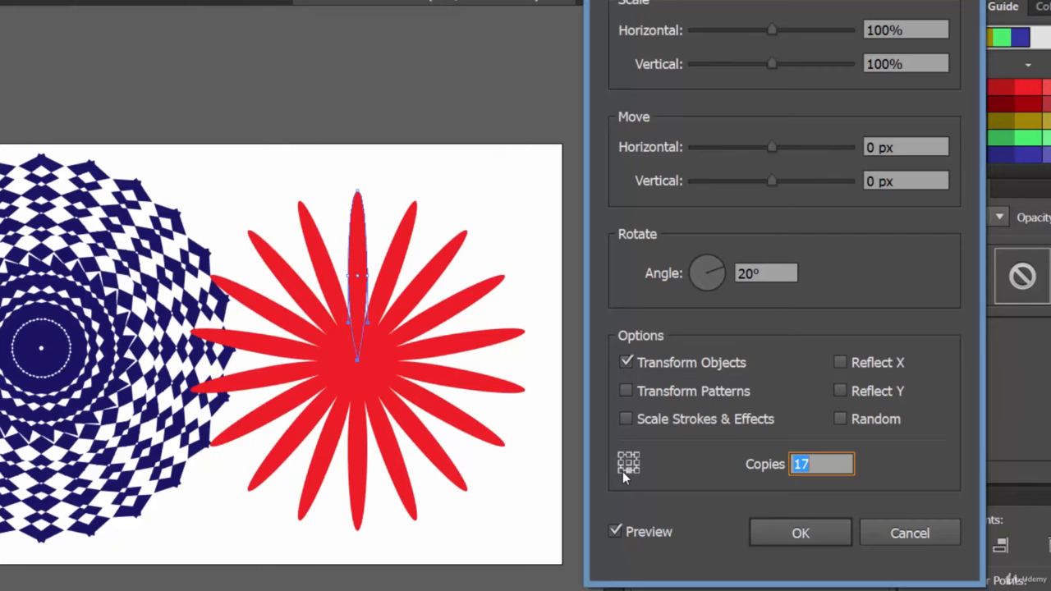
click(802, 538)
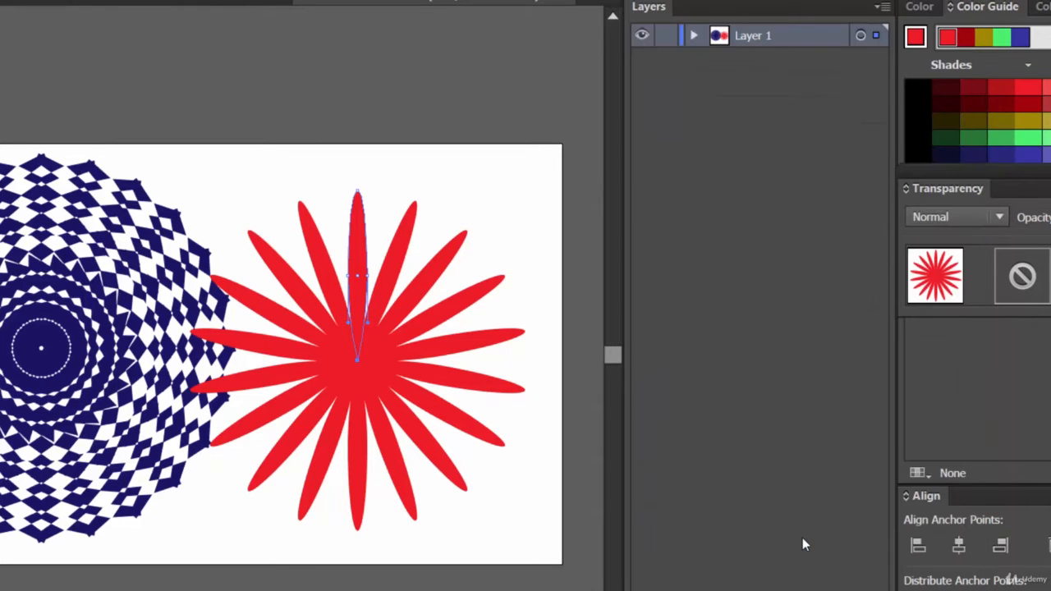
Apply a Pucker & Bloat effect of -23% to the red petals after previewing stronger bloat and pucker amounts.
click(70, 1)
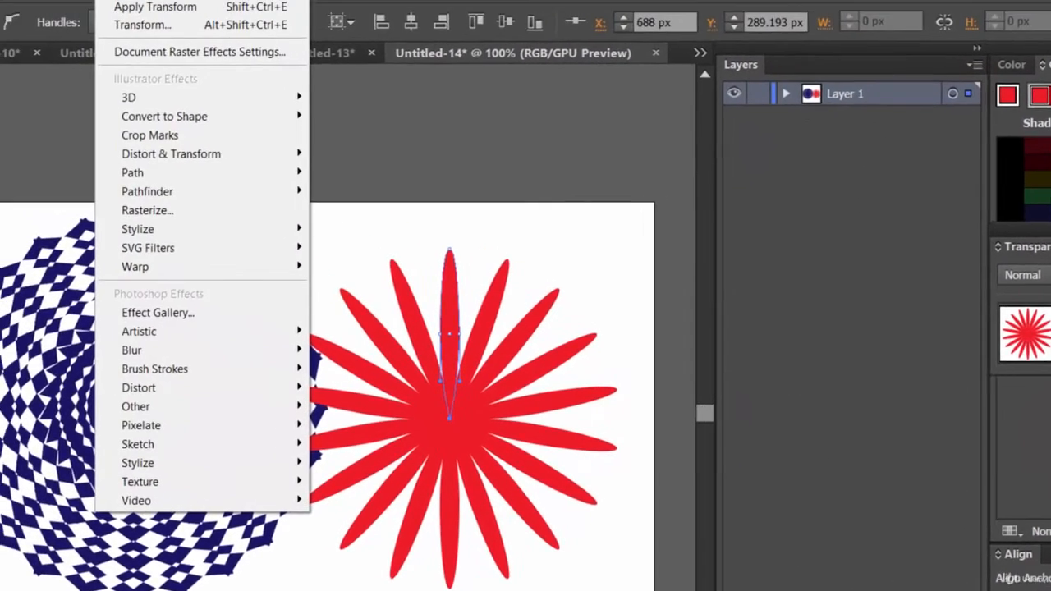
mouse_move(250, 156)
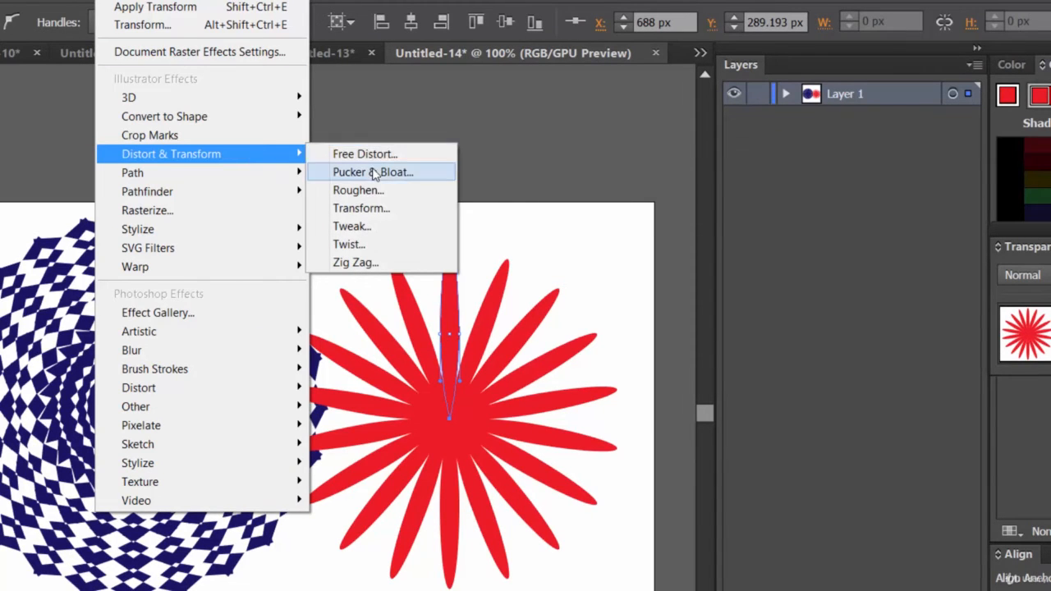
click(372, 172)
click(413, 164)
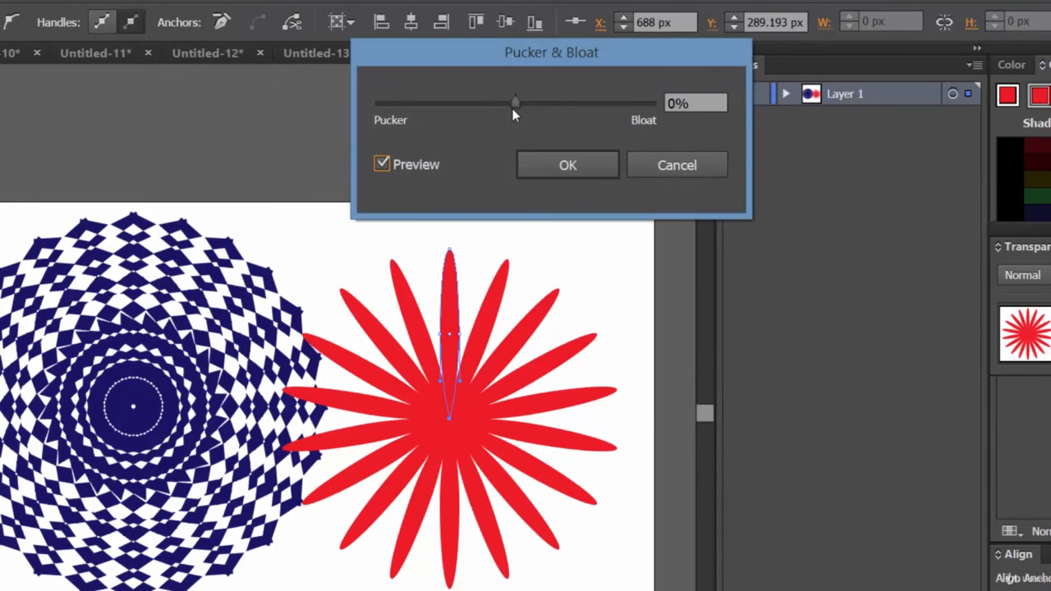
drag(514, 104, 578, 109)
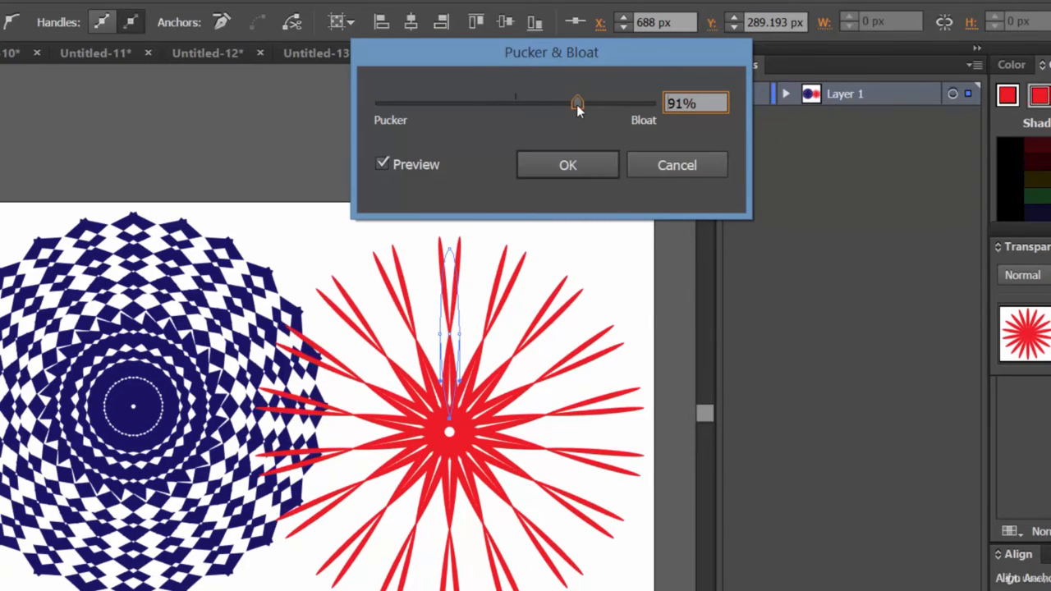
drag(578, 109, 482, 104)
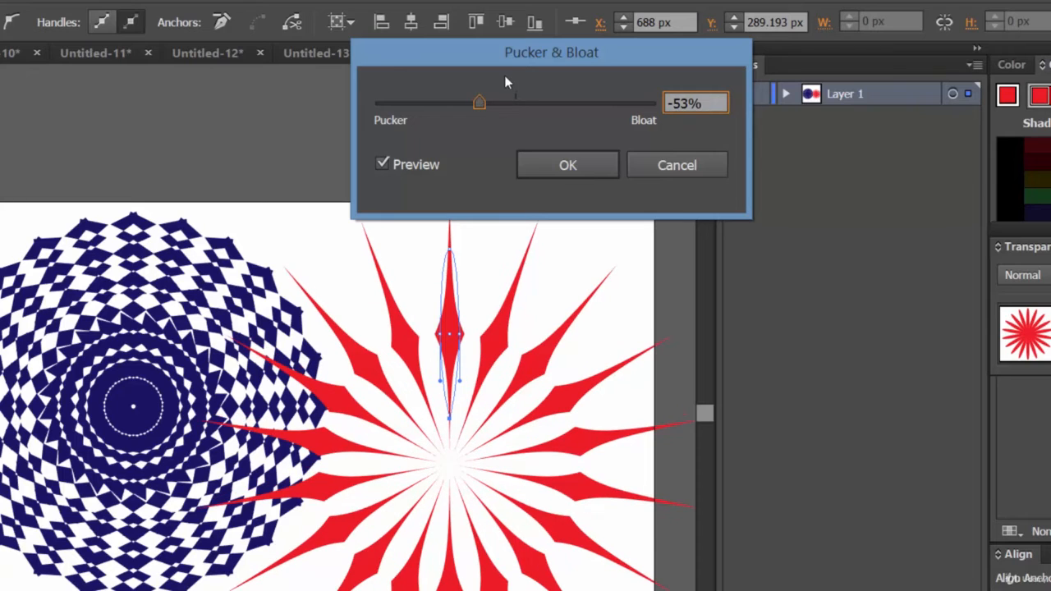
drag(531, 59, 589, 69)
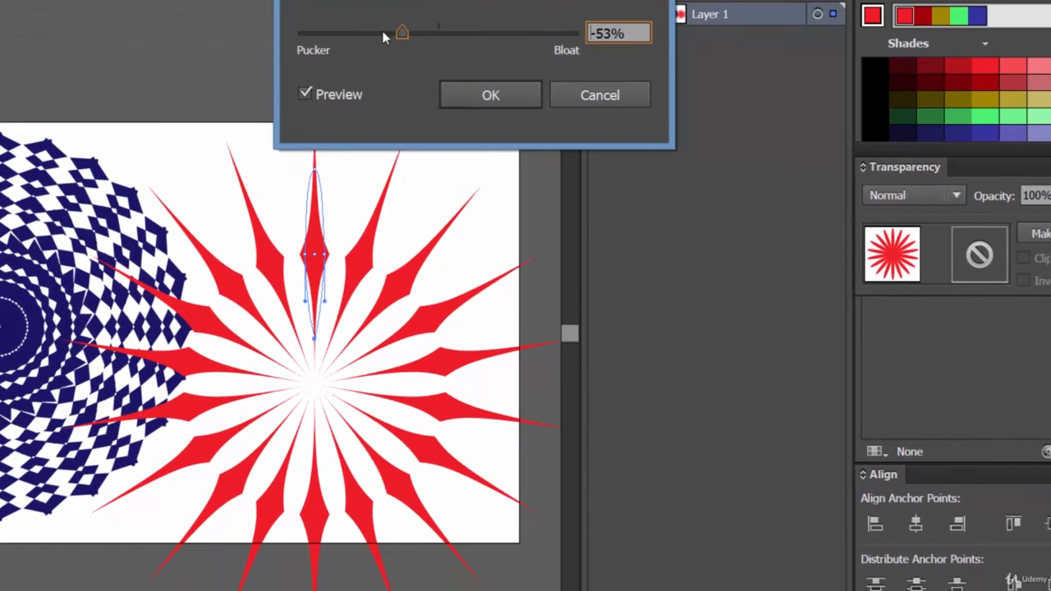
drag(434, 51, 417, 32)
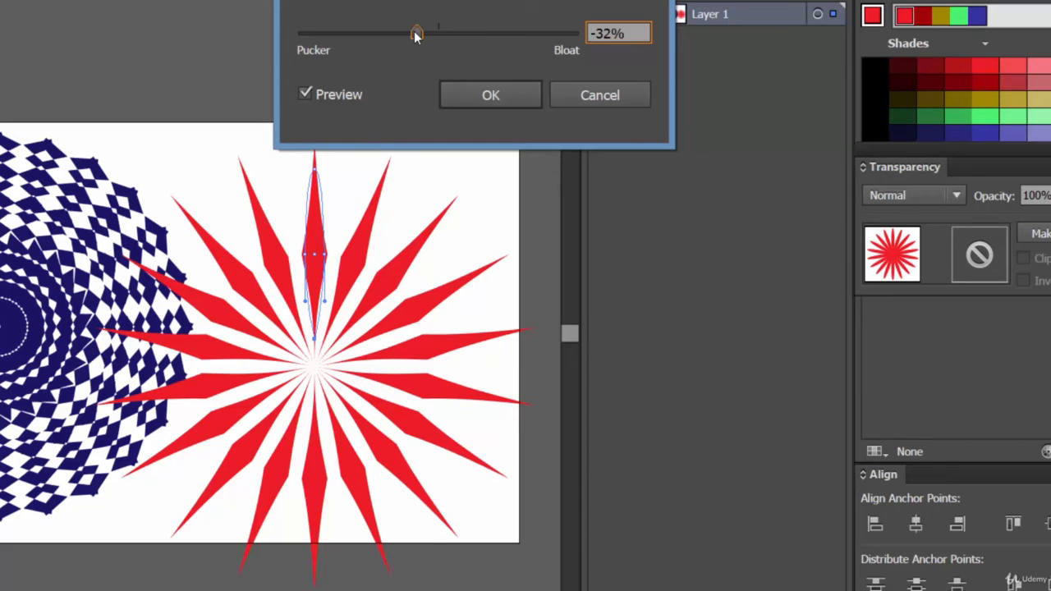
mouse_move(422, 33)
mouse_down()
mouse_move(380, 33)
mouse_move(422, 33)
mouse_up()
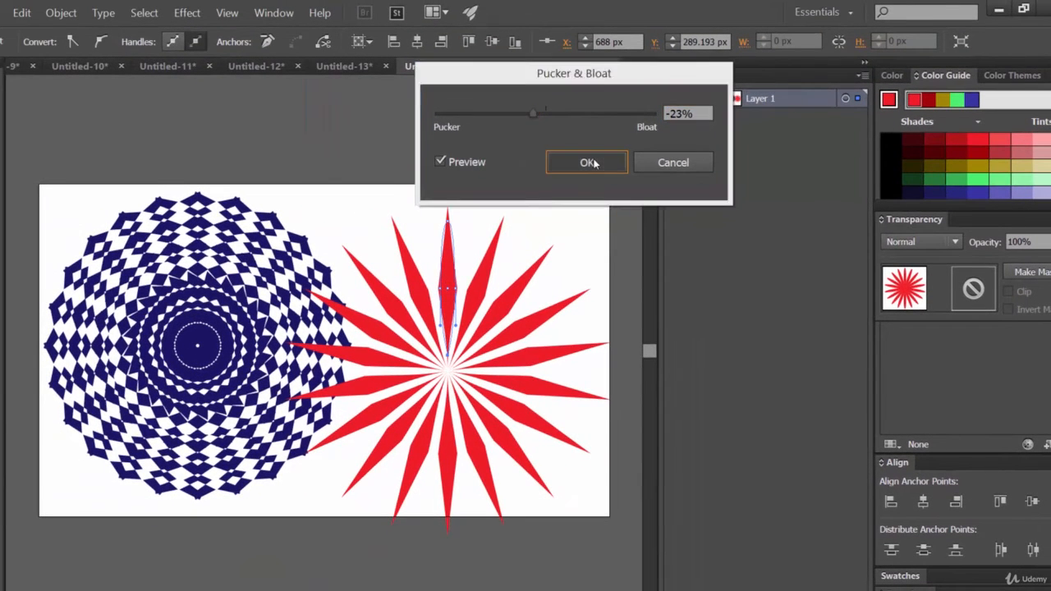
click(548, 132)
Apply a Zig Zag effect to the red pattern with an absolute size of 12 px, 2 ridges per segment and corner points.
click(187, 12)
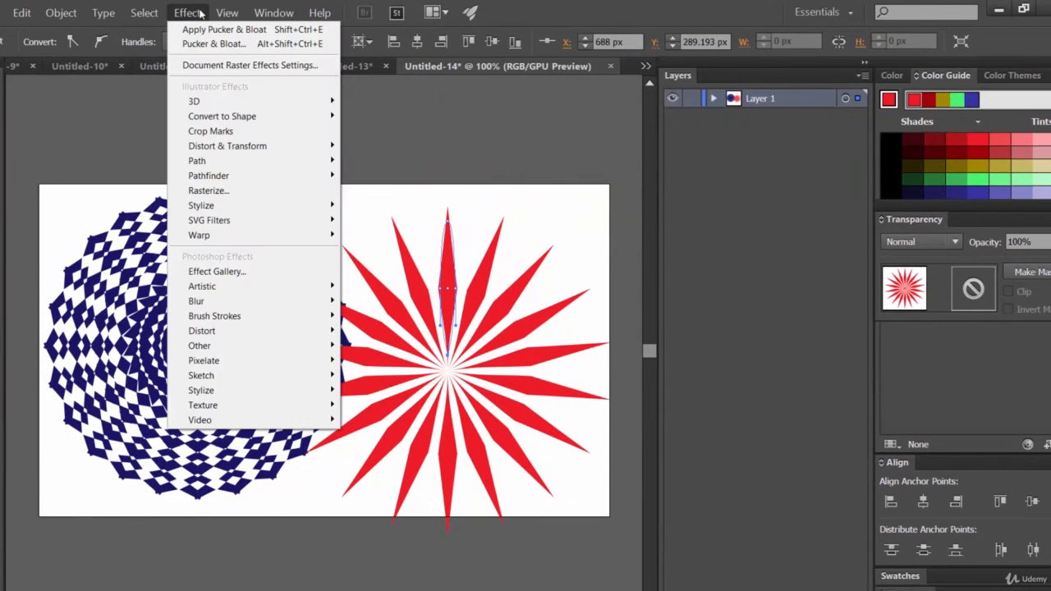
mouse_move(301, 153)
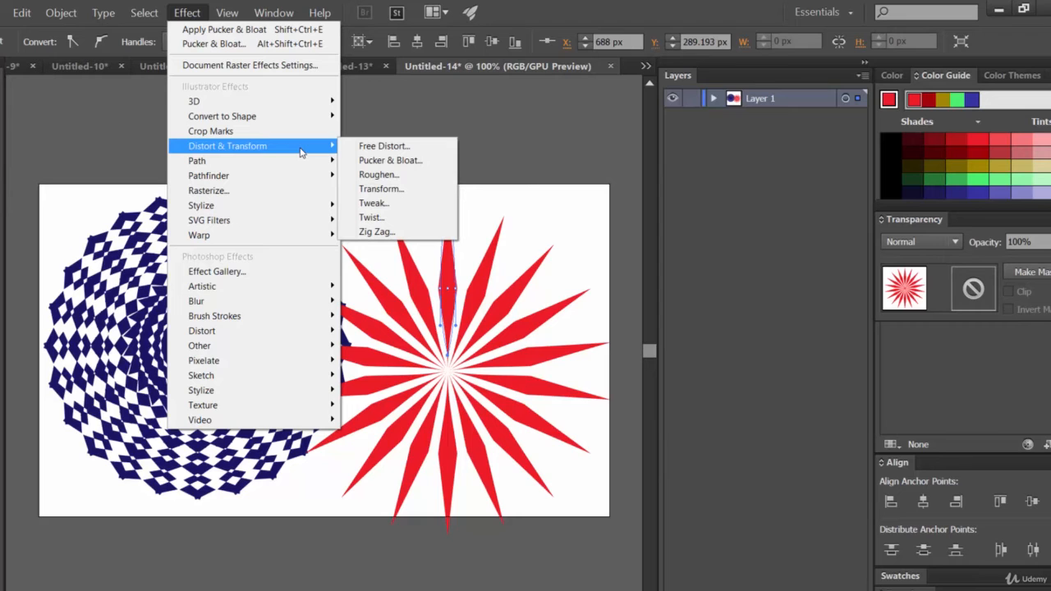
click(373, 234)
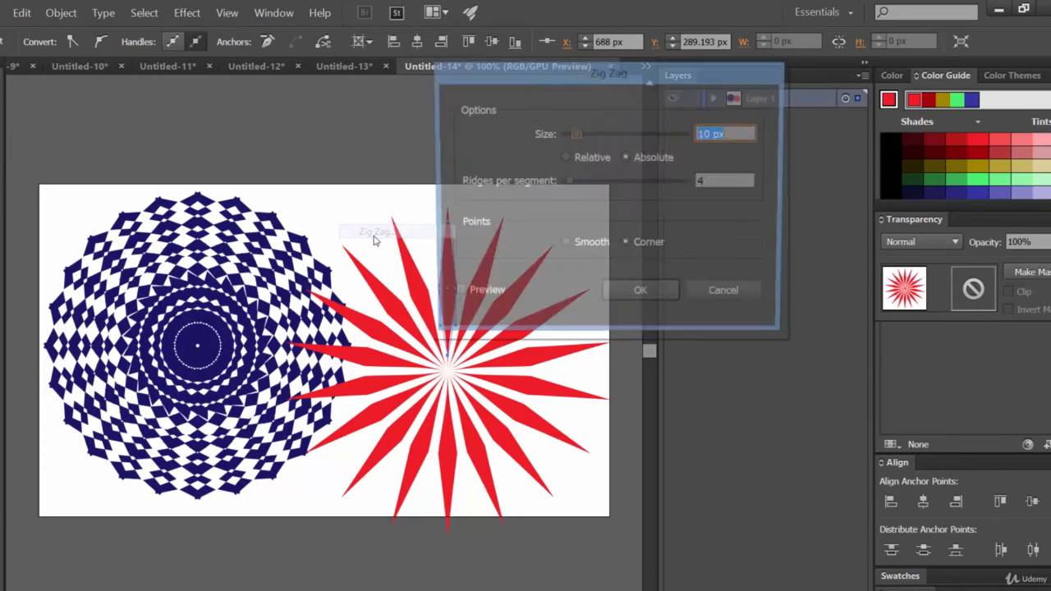
click(485, 295)
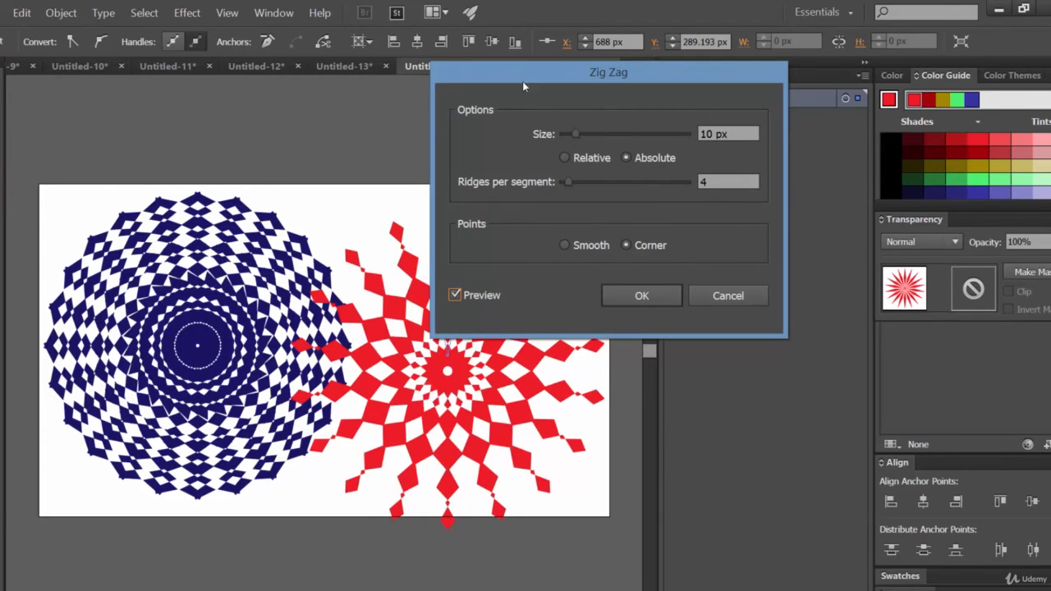
drag(529, 73, 777, 86)
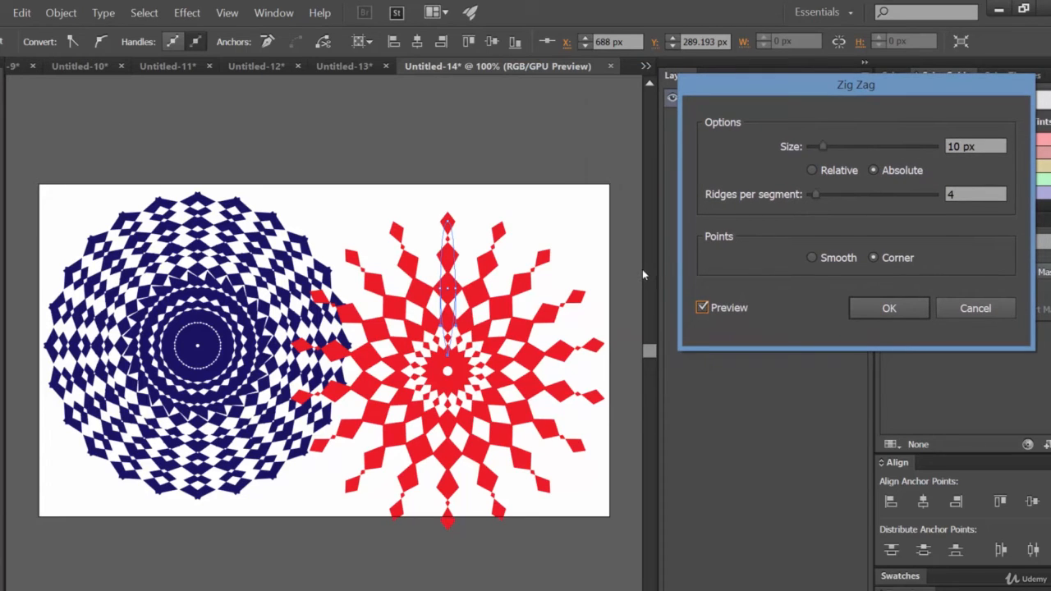
drag(824, 146, 852, 149)
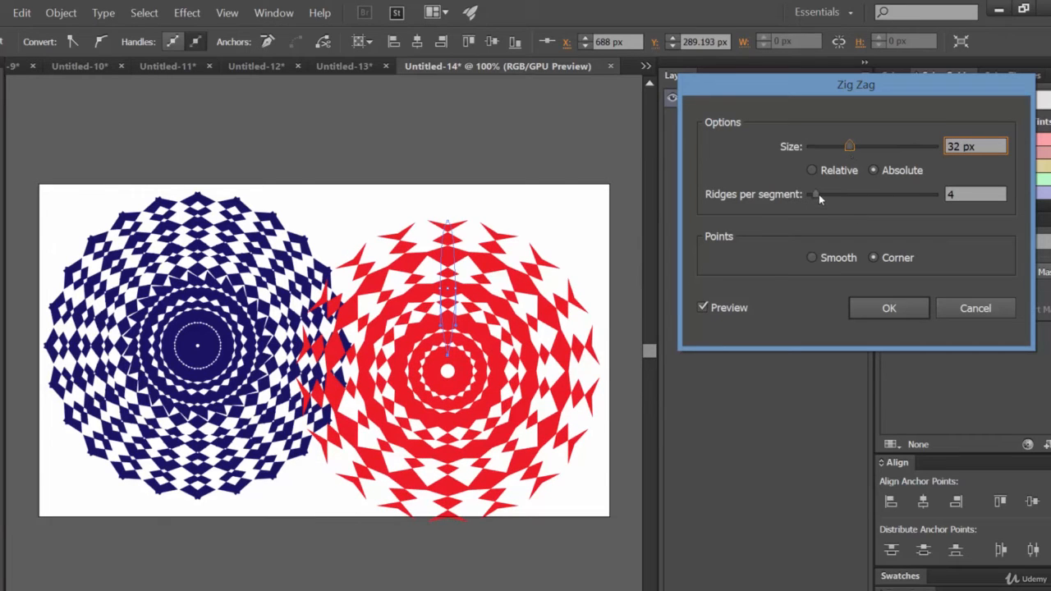
mouse_move(819, 194)
mouse_down()
mouse_move(936, 198)
mouse_move(812, 199)
mouse_up()
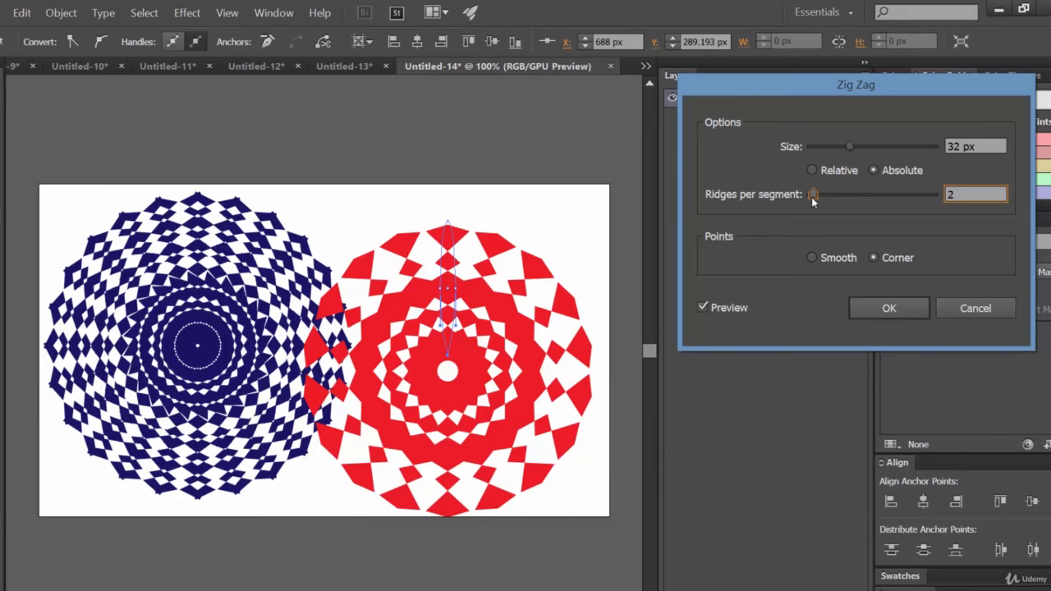
drag(850, 147, 825, 149)
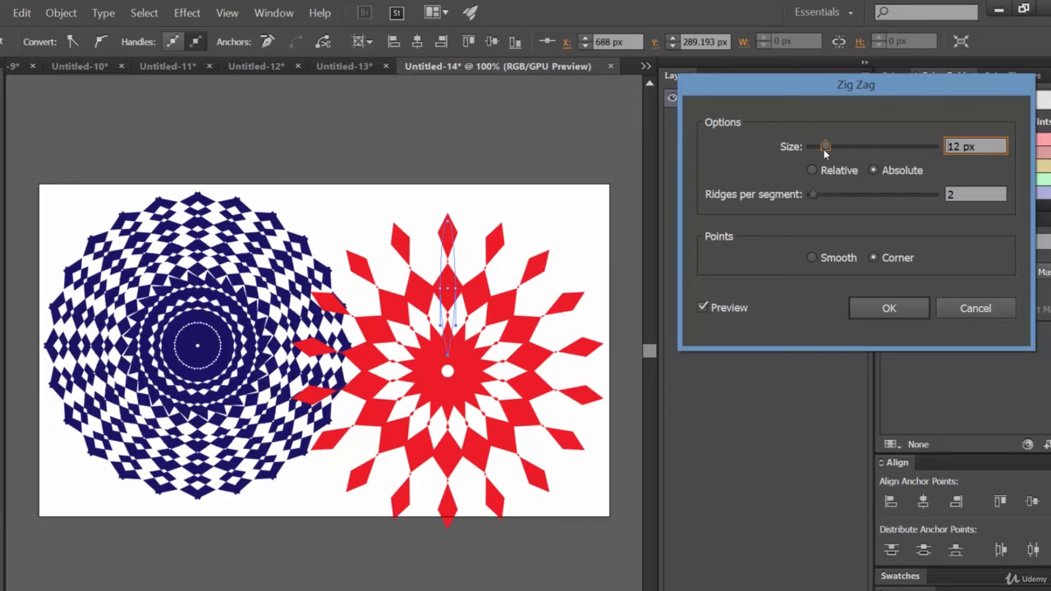
click(890, 309)
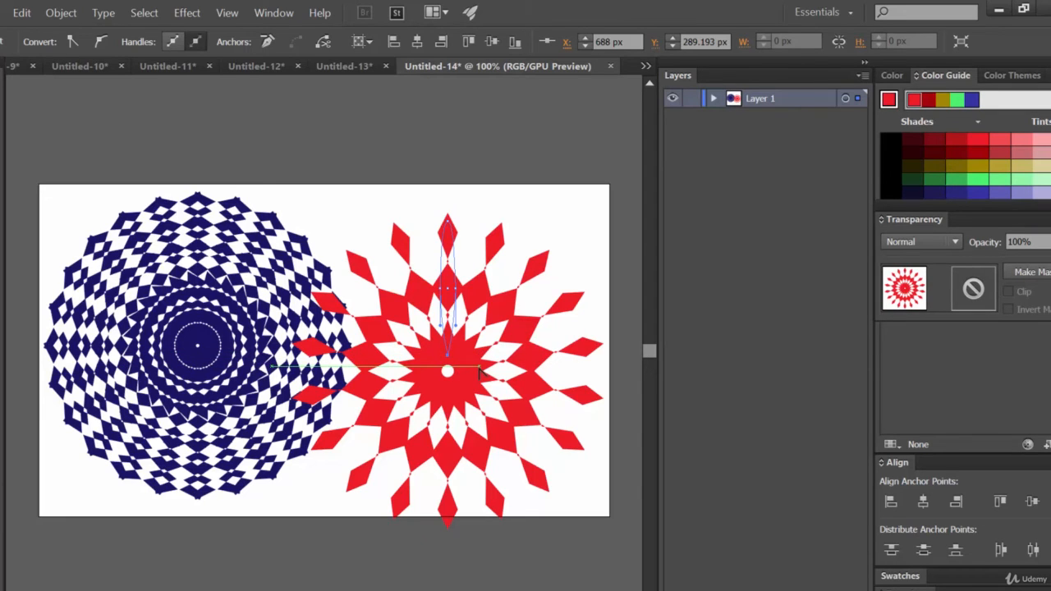
Expand the appearance of the red pattern into editable shapes.
click(2, 92)
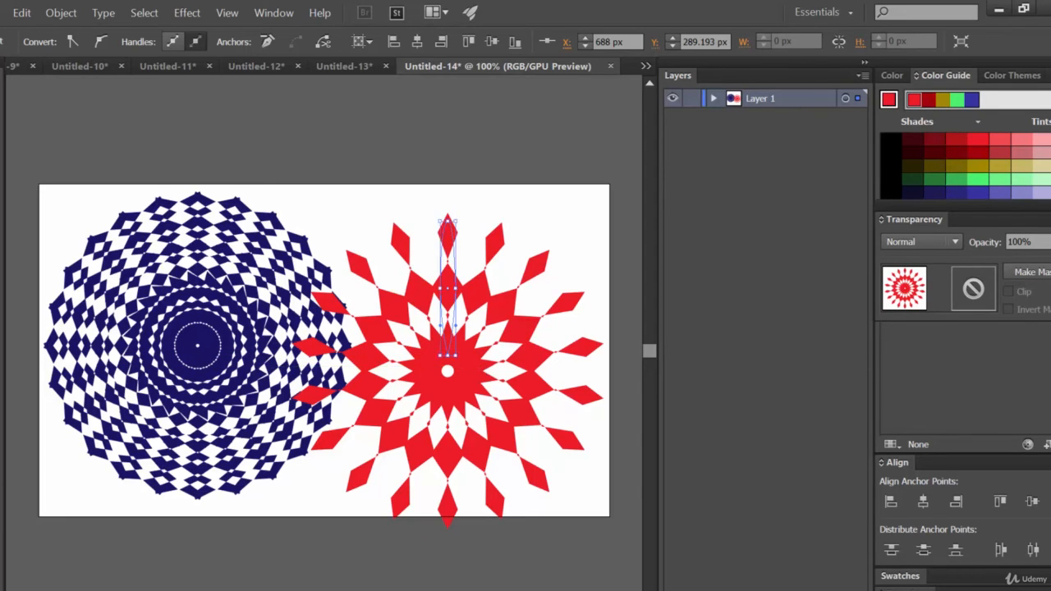
key(r)
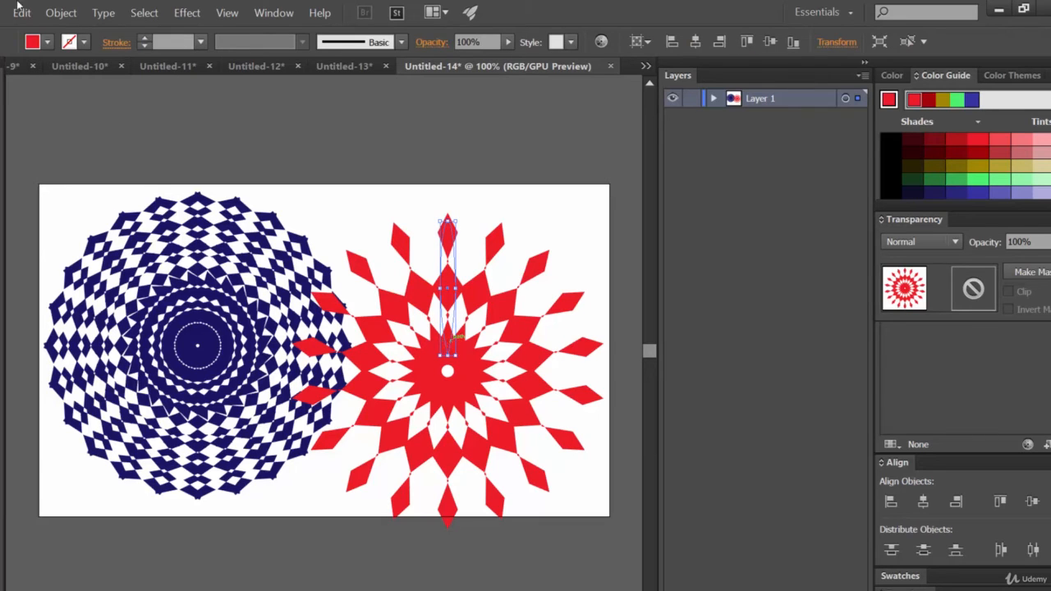
click(56, 13)
click(126, 164)
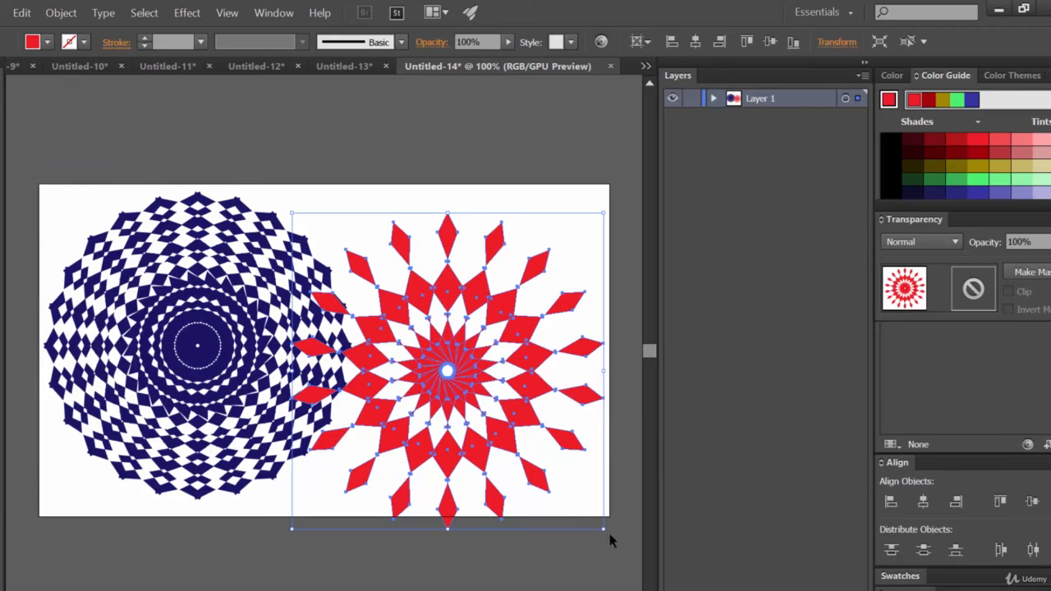
Scale the expanded red pattern down to about half its size and move it to the artboard's upper right, clear of the blue pattern.
drag(604, 530, 446, 364)
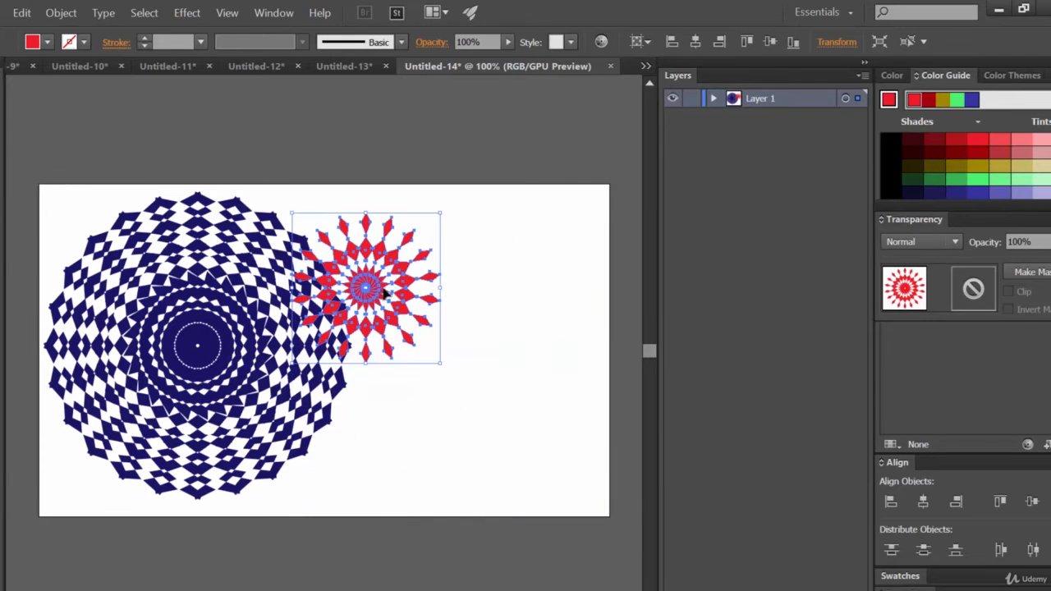
drag(388, 289, 493, 278)
Scale the blue pattern down to about 55% of its size and place it in the artboard's upper left area.
click(226, 404)
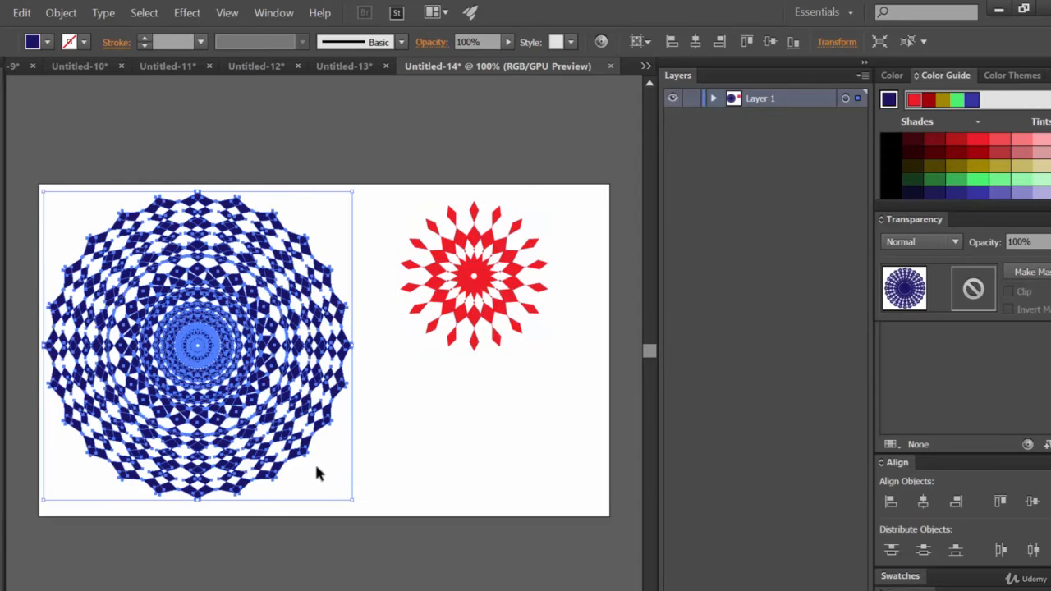
drag(351, 497, 214, 361)
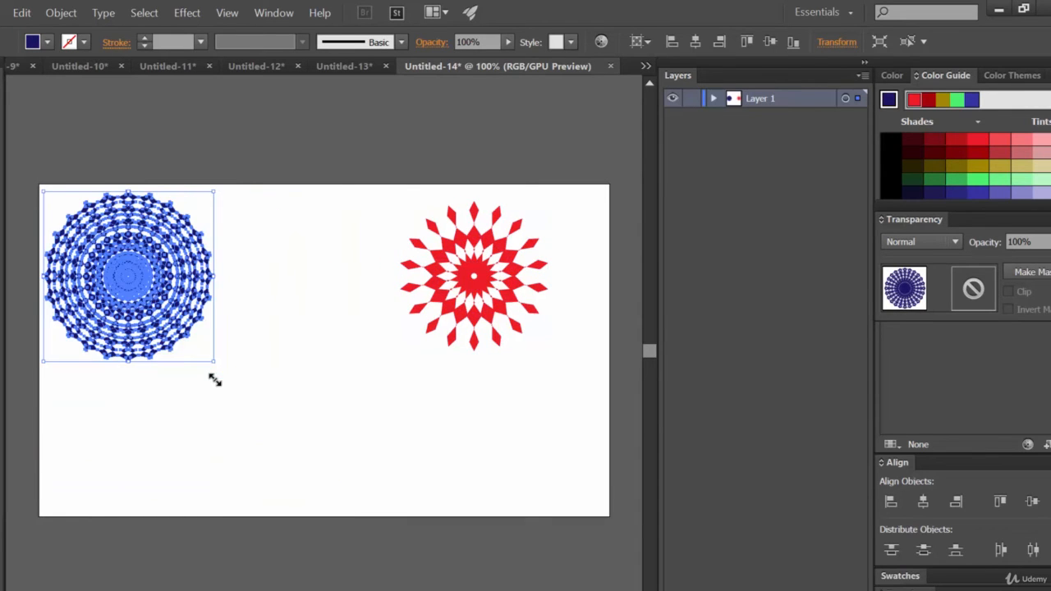
drag(160, 276, 192, 281)
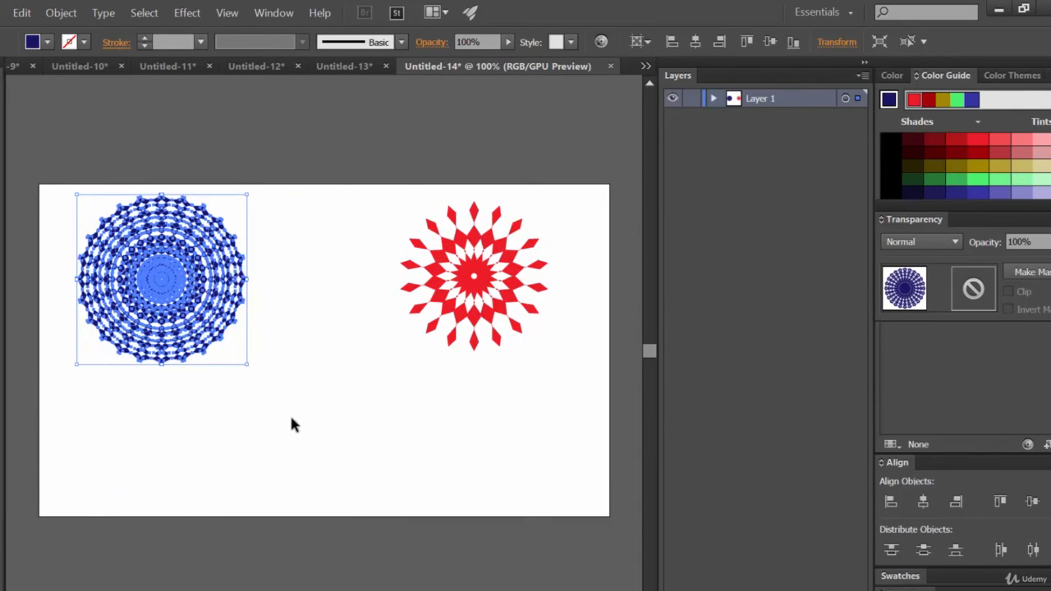
click(312, 404)
Move the whole red pattern next to the blue pattern, leaving a small gap between them.
drag(539, 391, 369, 205)
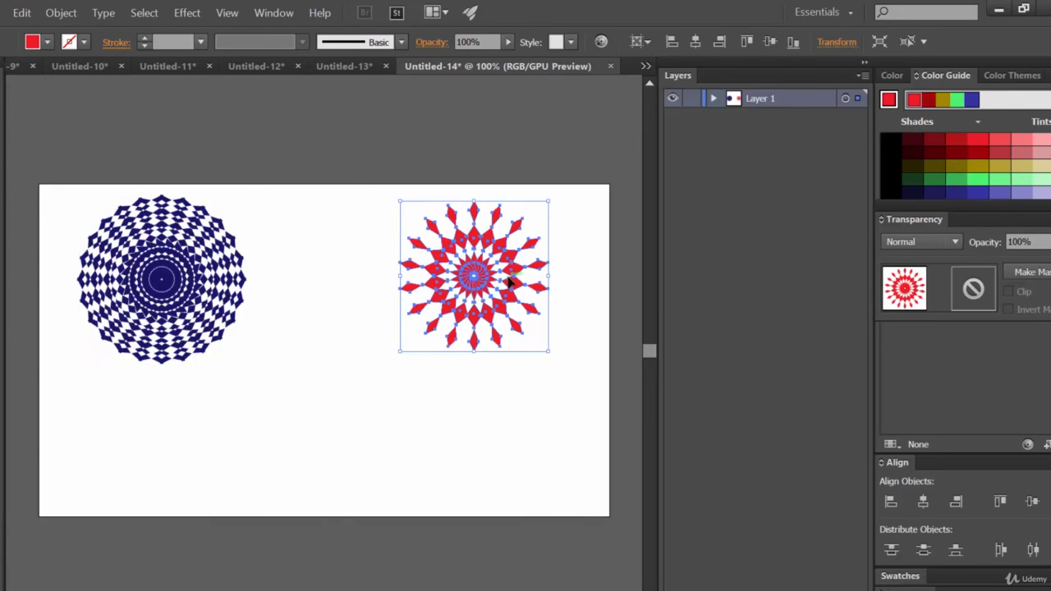
drag(503, 279, 371, 287)
click(436, 380)
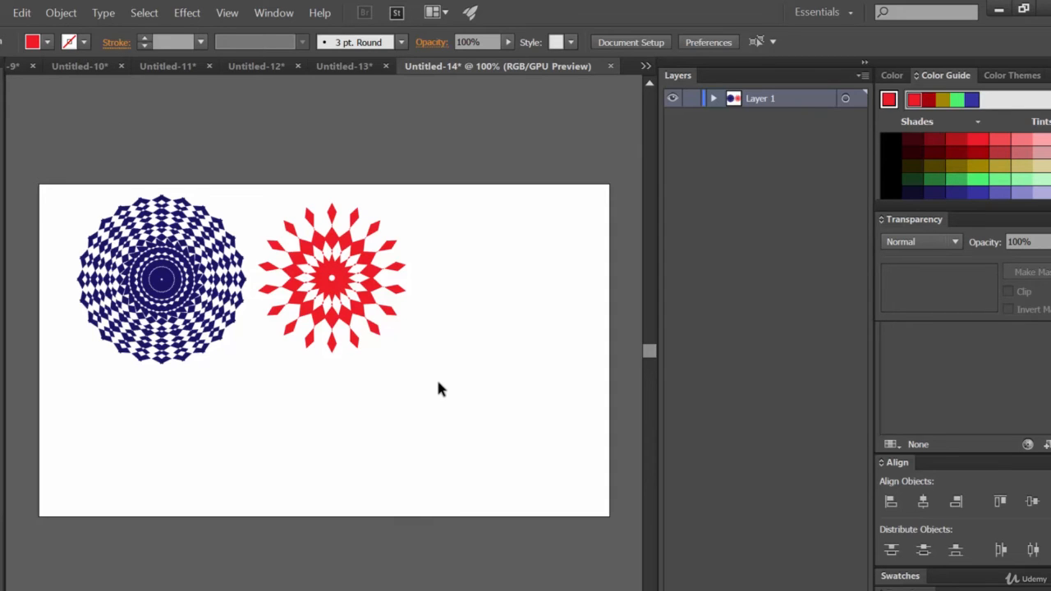
Check the colours in the Untitled-13 document and recolour the blue pattern in Untitled-14 dark green.
click(350, 66)
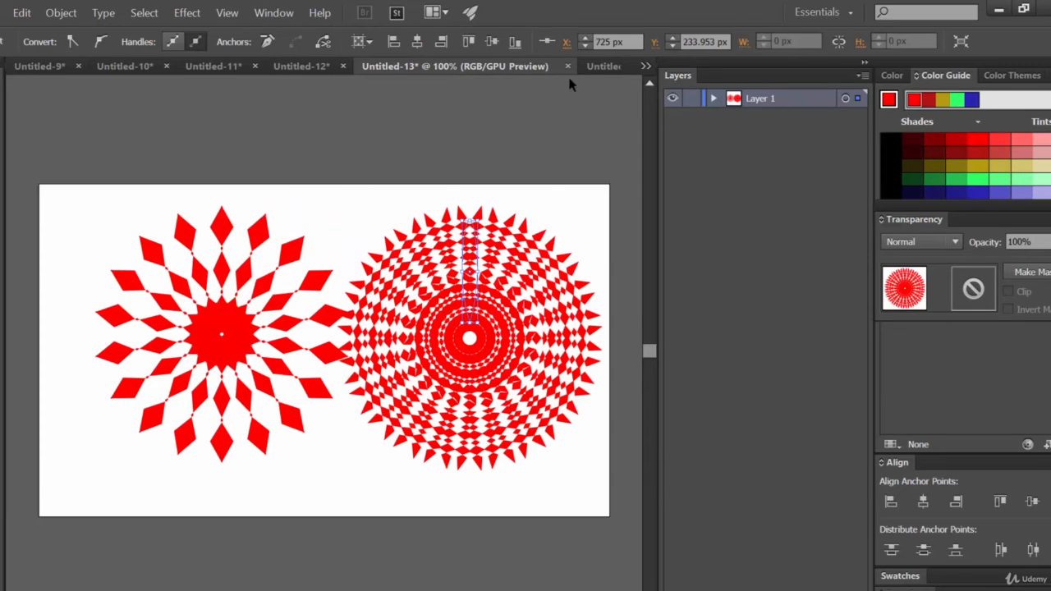
click(620, 70)
click(154, 289)
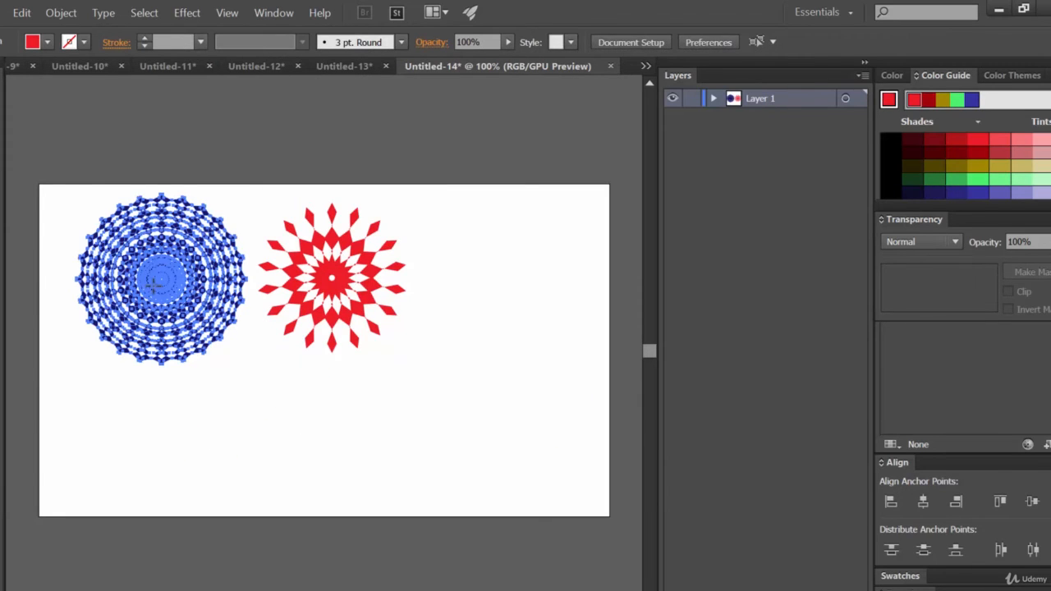
click(47, 42)
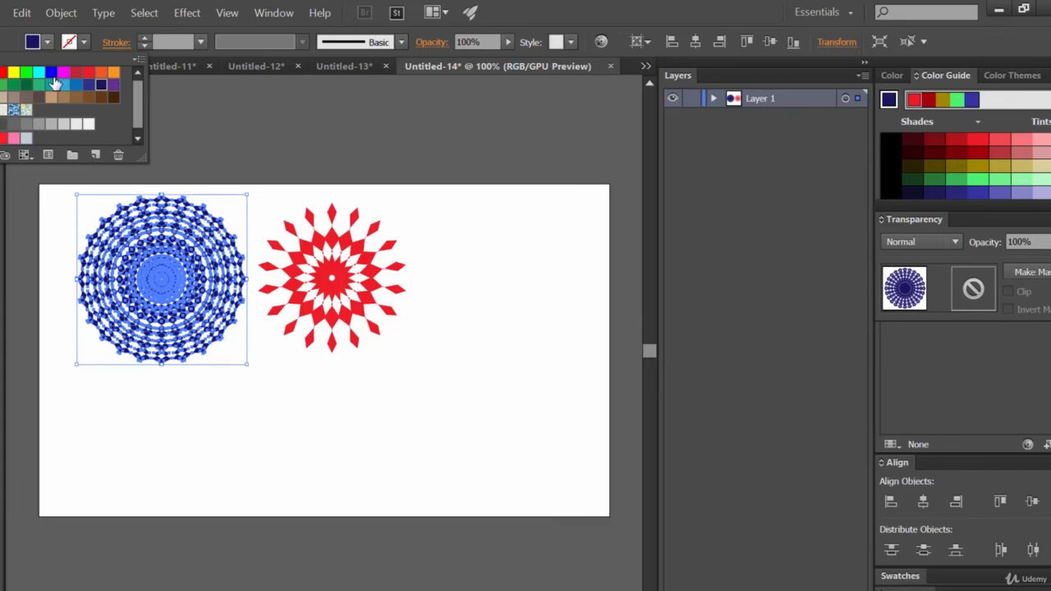
click(27, 86)
click(276, 455)
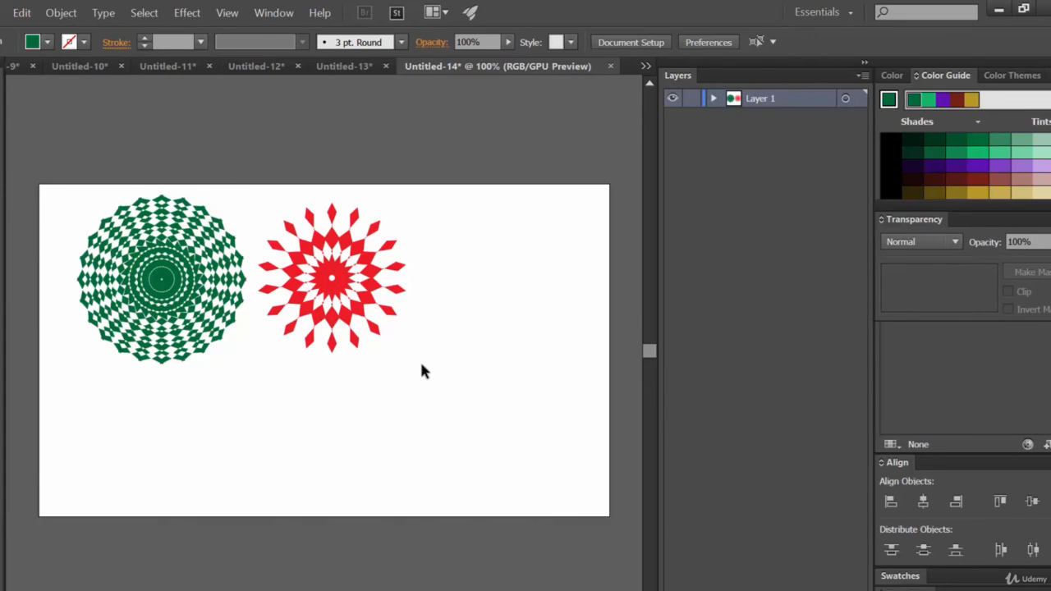
Enlarge the red pattern to about 1.6 times its size and move it into the artboard's right half.
click(281, 224)
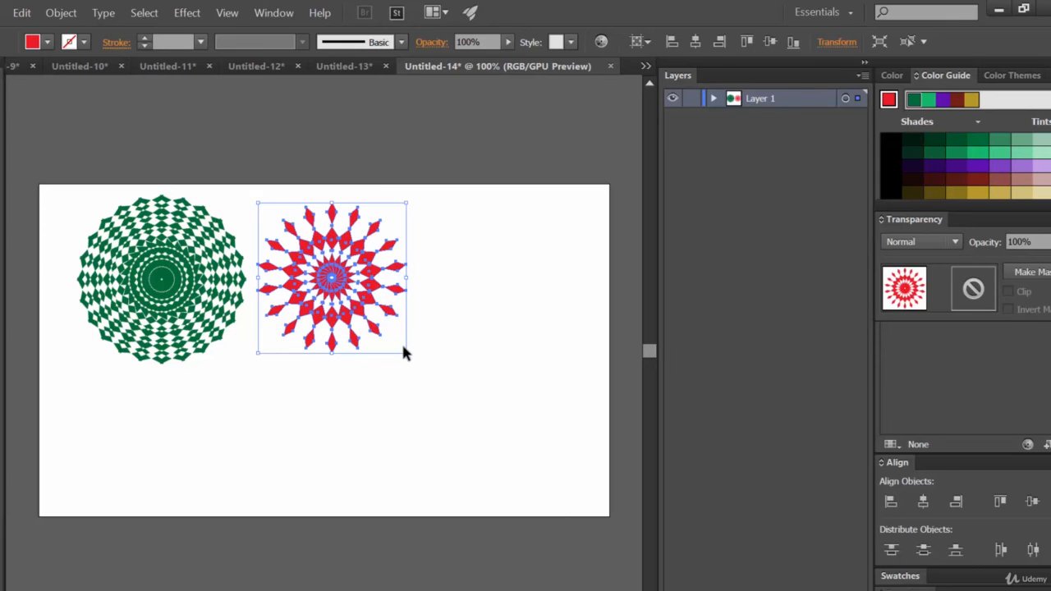
drag(404, 351, 522, 432)
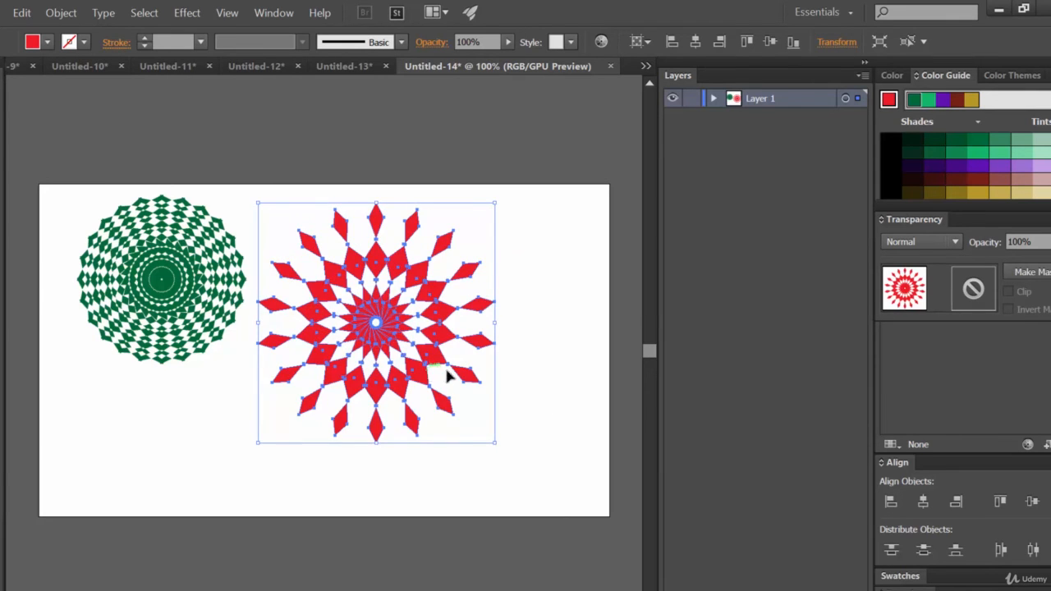
drag(447, 376, 523, 395)
Enlarge the green pattern to about 1.65 times its size and position it in the artboard's left half.
click(159, 334)
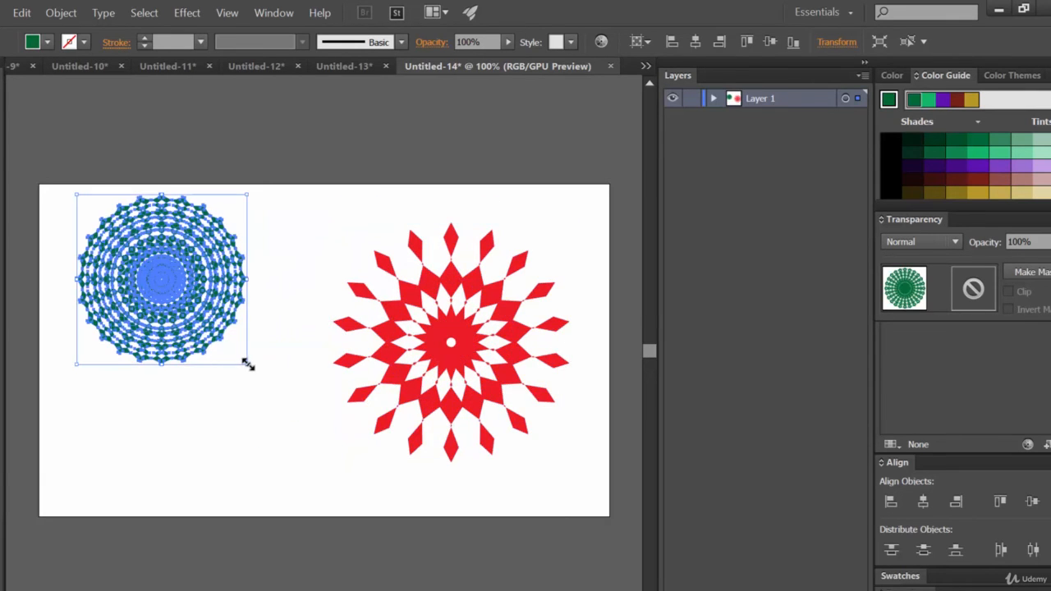
drag(248, 365, 426, 479)
drag(287, 374, 268, 383)
click(419, 200)
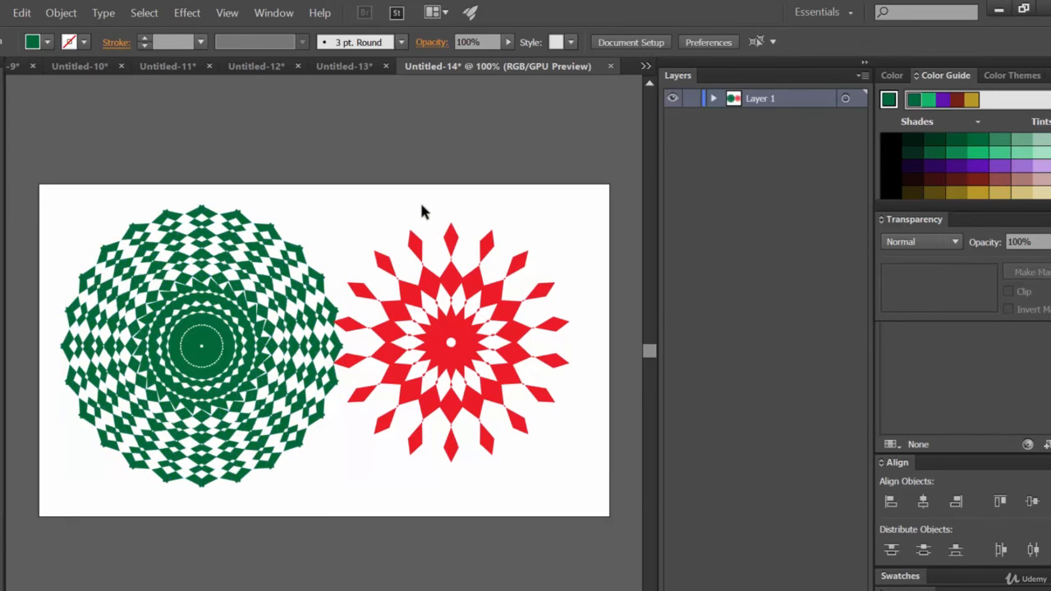
Nudge the green pattern slightly left so that it clears the tips of the red pattern.
click(203, 346)
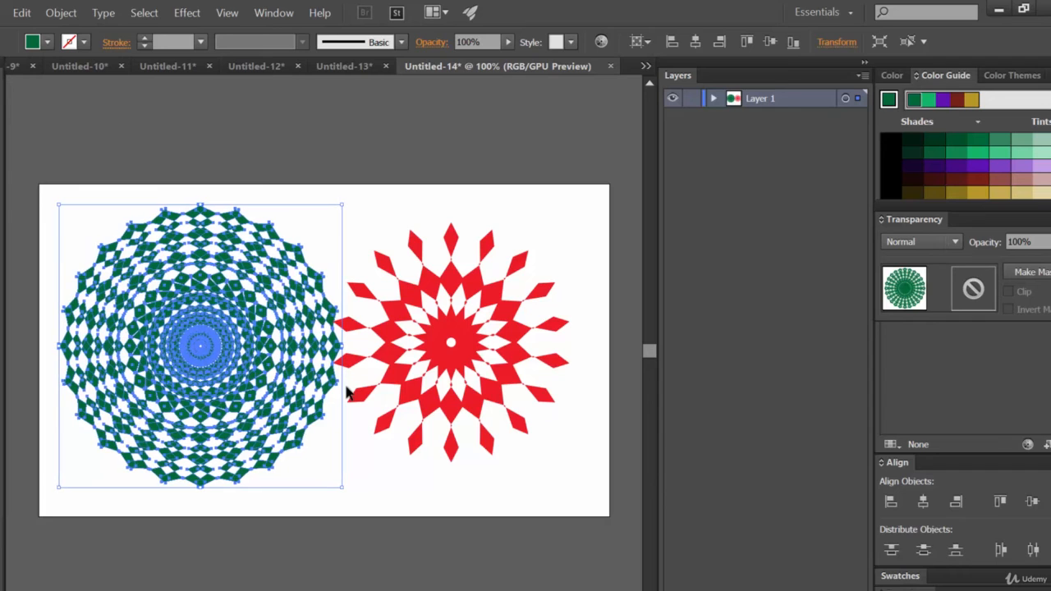
key(Left)
key(Left)
key(Left)
key(Left)
key(Left)
key(Left)
key(Left)
key(Left)
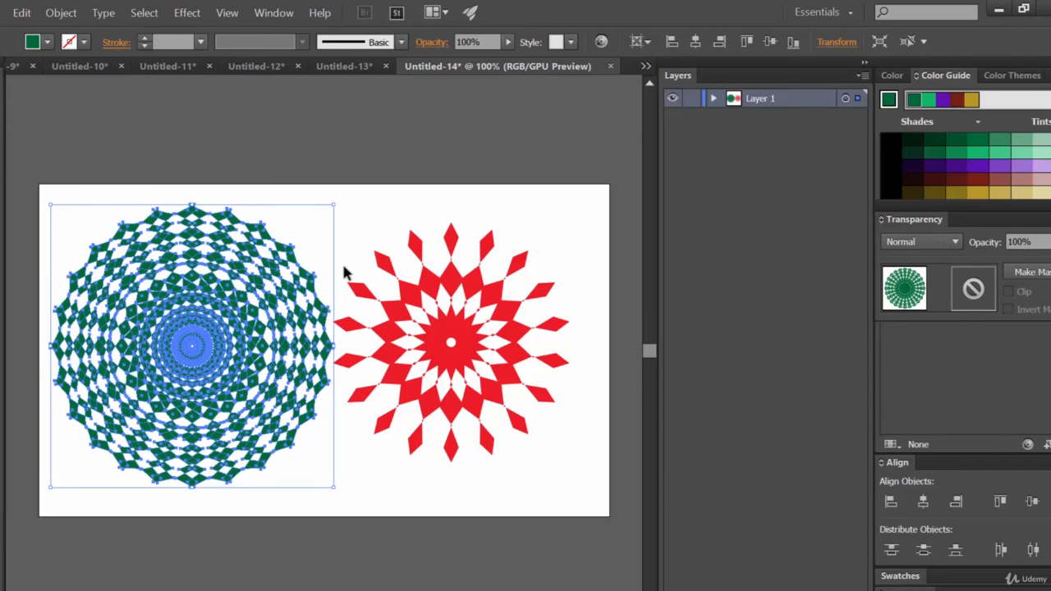
click(405, 201)
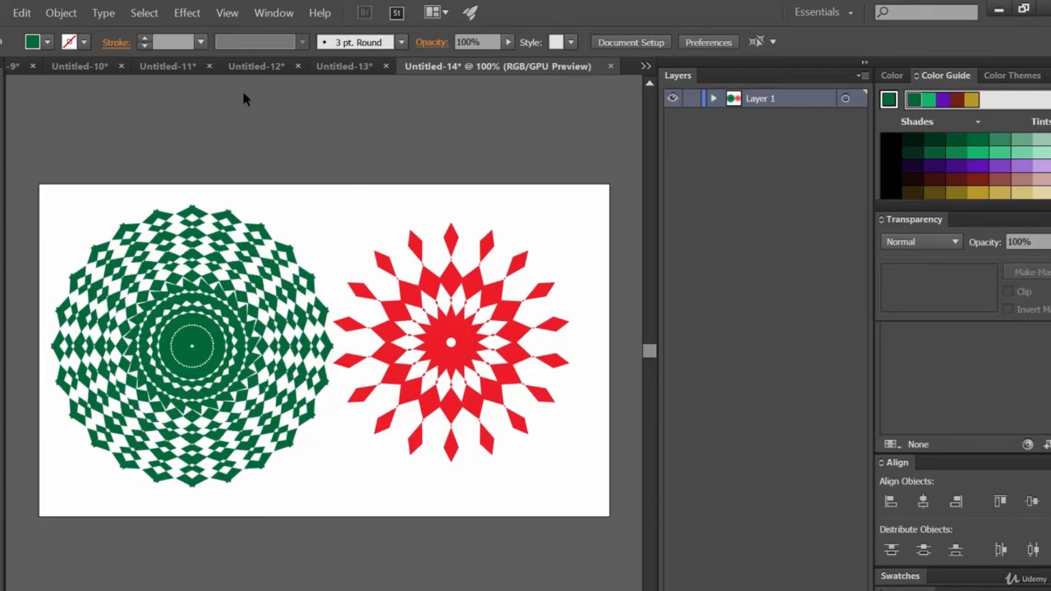
In the Untitled-13 document, shift the flower pattern slightly away from its neighbouring pattern and return to Untitled-14.
click(345, 67)
click(245, 363)
drag(248, 370, 226, 389)
click(621, 68)
Recolour the green pattern red to match the pattern beside it.
click(261, 259)
click(47, 42)
click(91, 74)
click(413, 137)
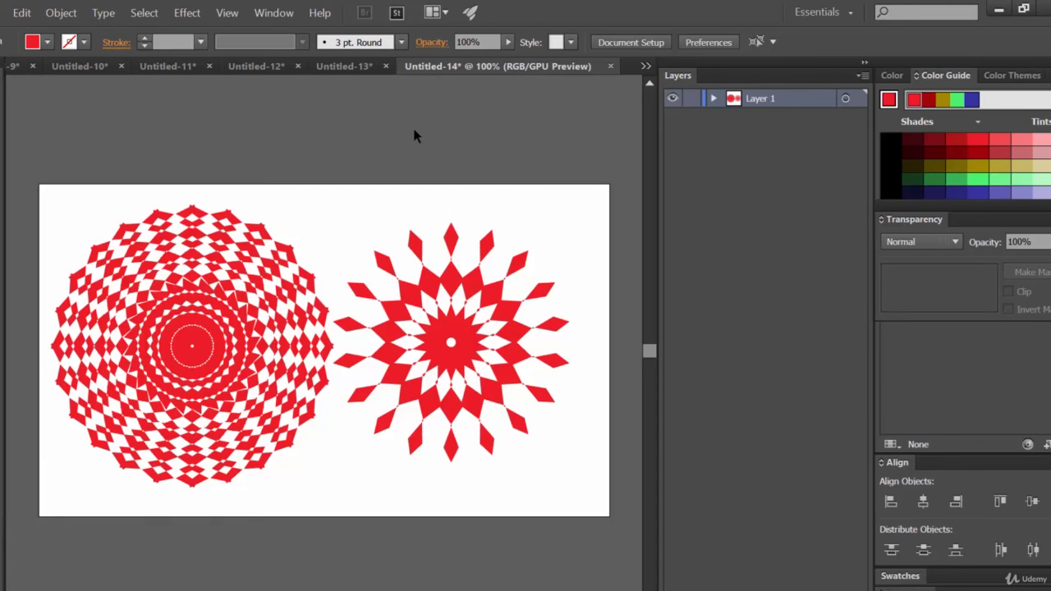
click(187, 13)
mouse_move(294, 120)
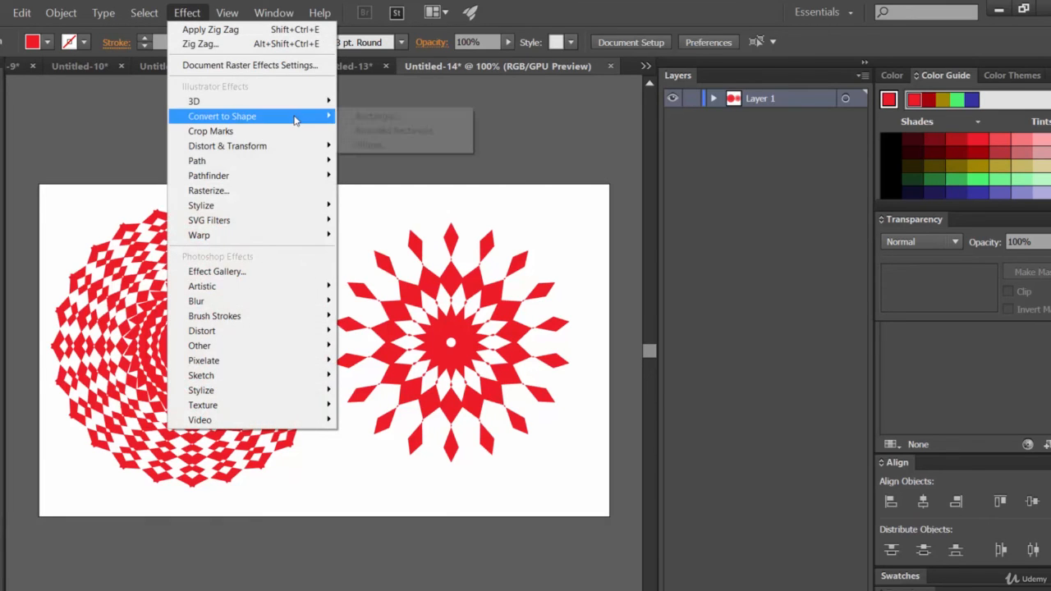
mouse_move(303, 146)
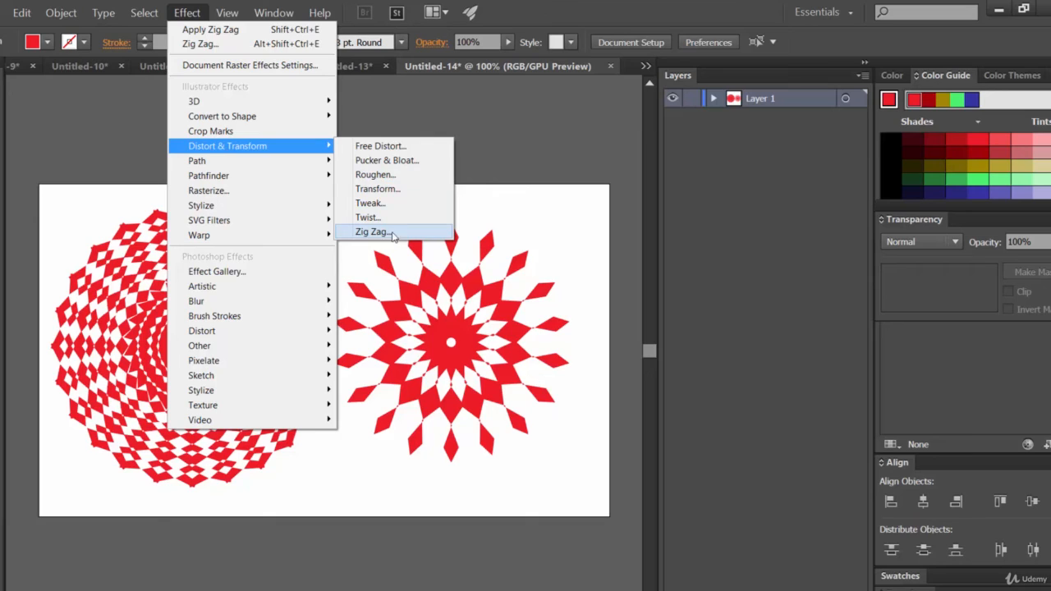
click(562, 223)
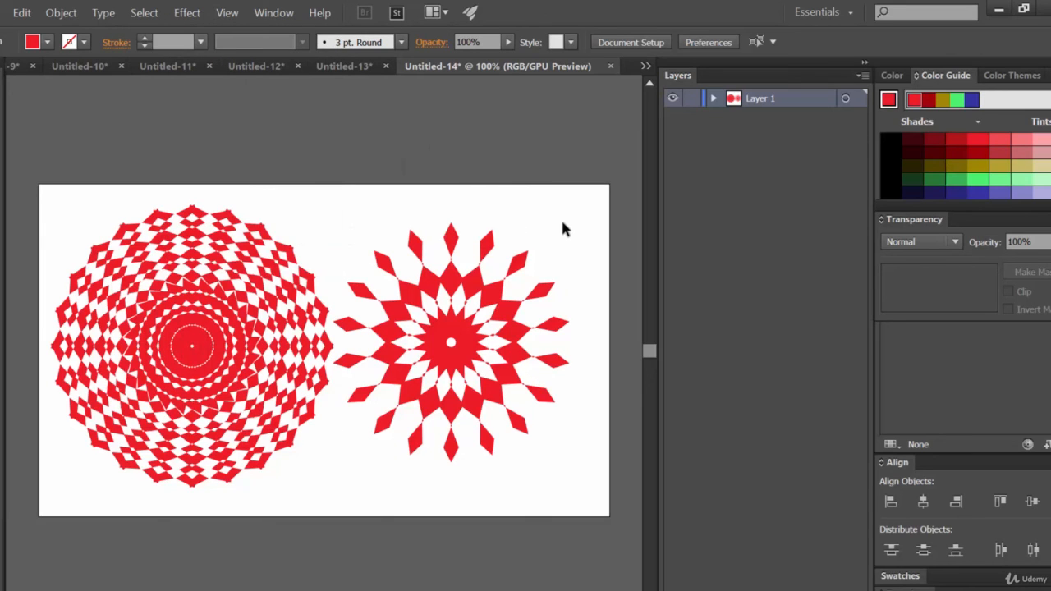